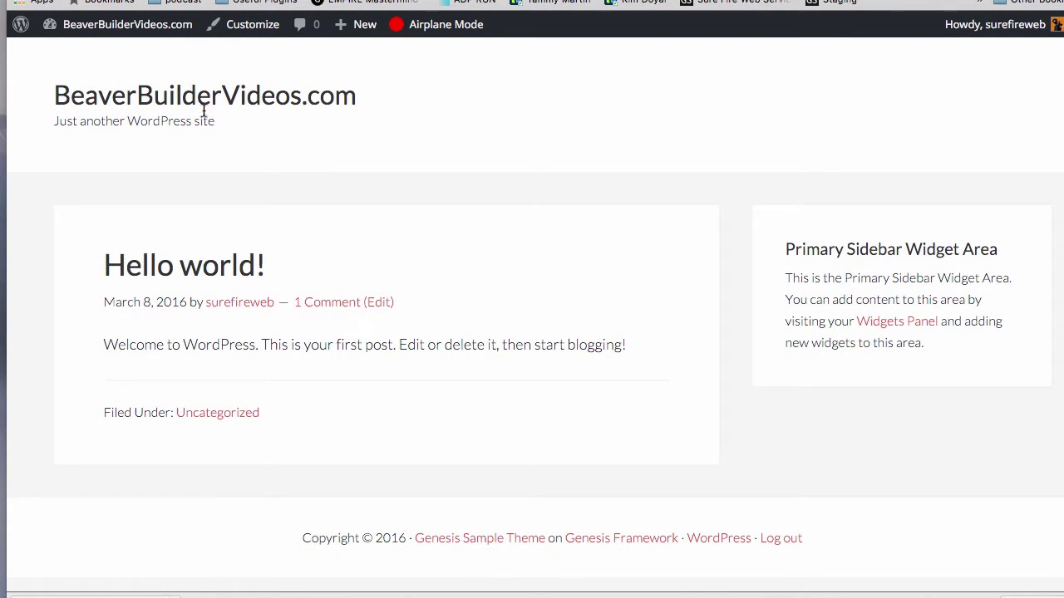
Open the StudioPress website in a new browser tab.
left_click(242, 24)
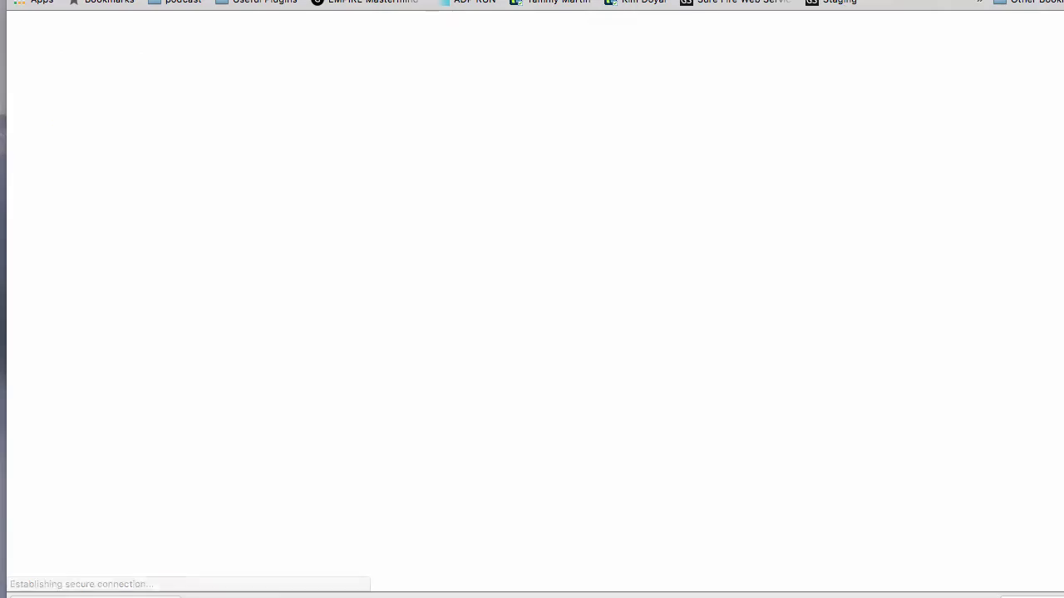
key("super+t")
type("studior")
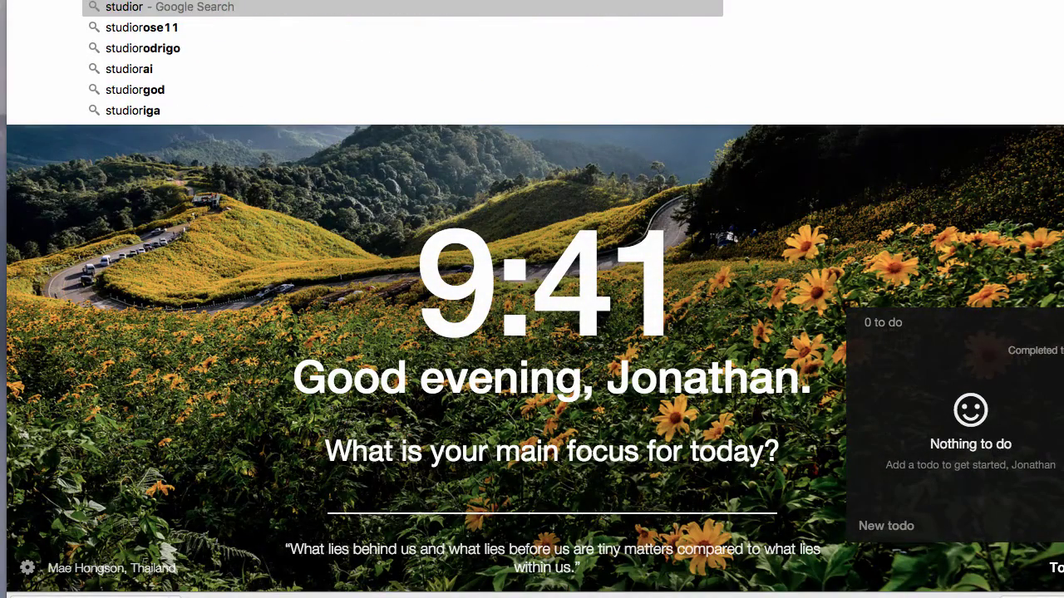
key("BackSpace")
type("press")
key("Return")
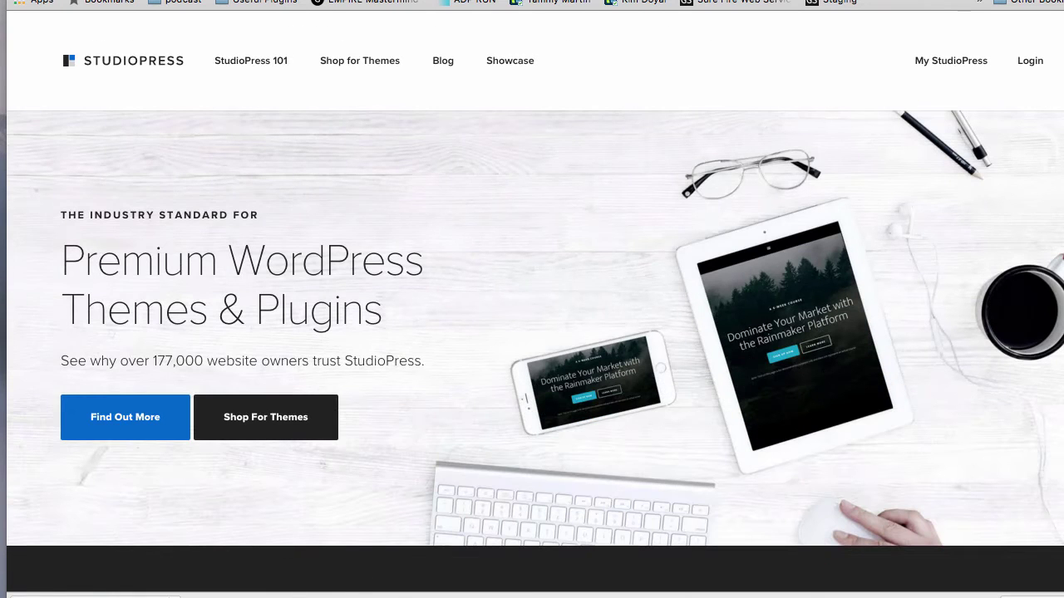
Go to the StudioPress theme shop and view the Genesis Framework details and pricing.
left_click(380, 65)
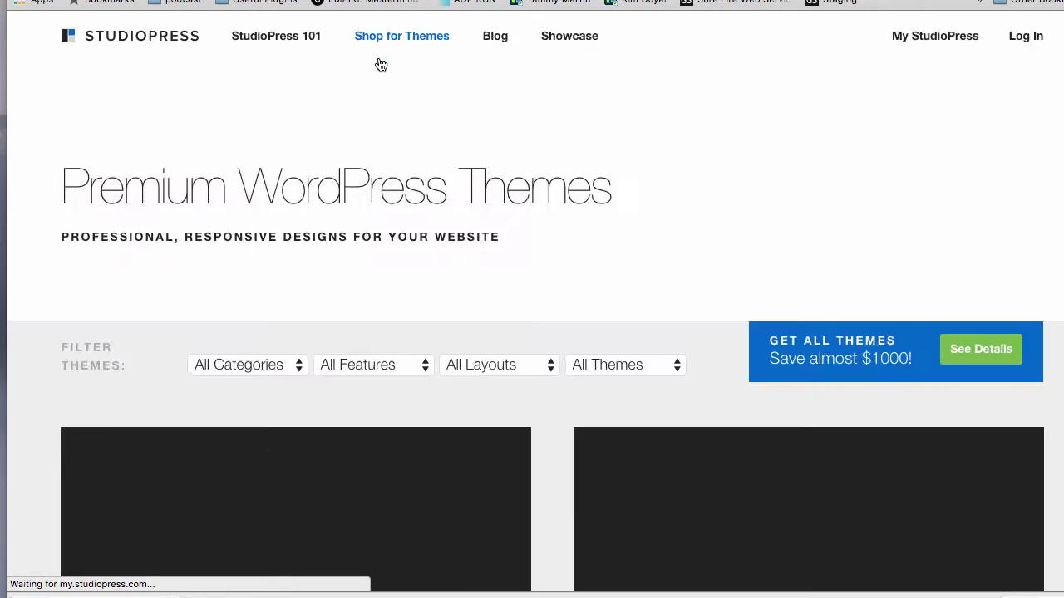
scroll(292, 154, "down", 5)
mouse_move(293, 390)
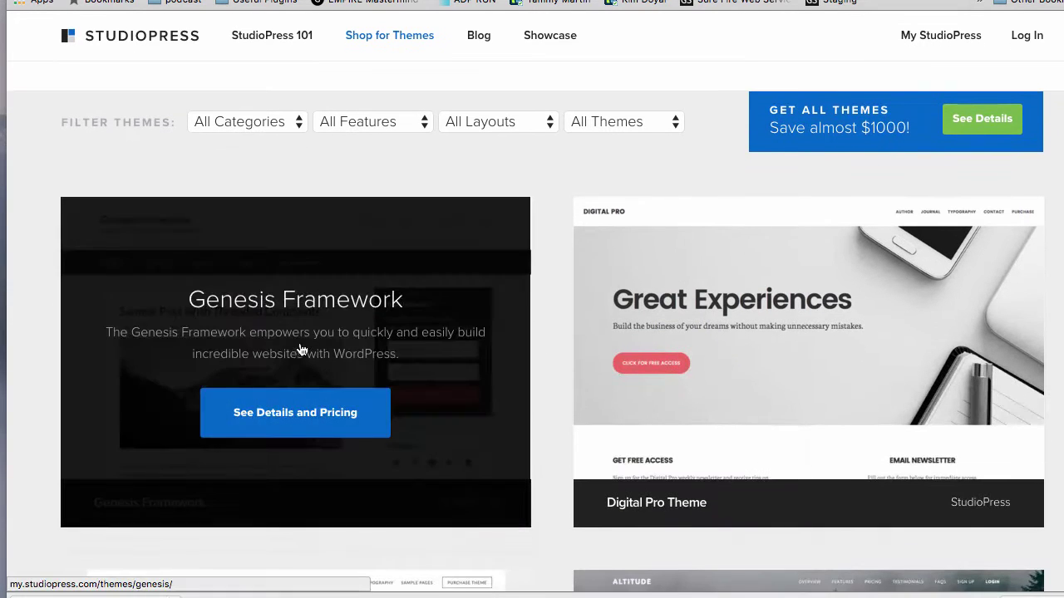
left_click(299, 413)
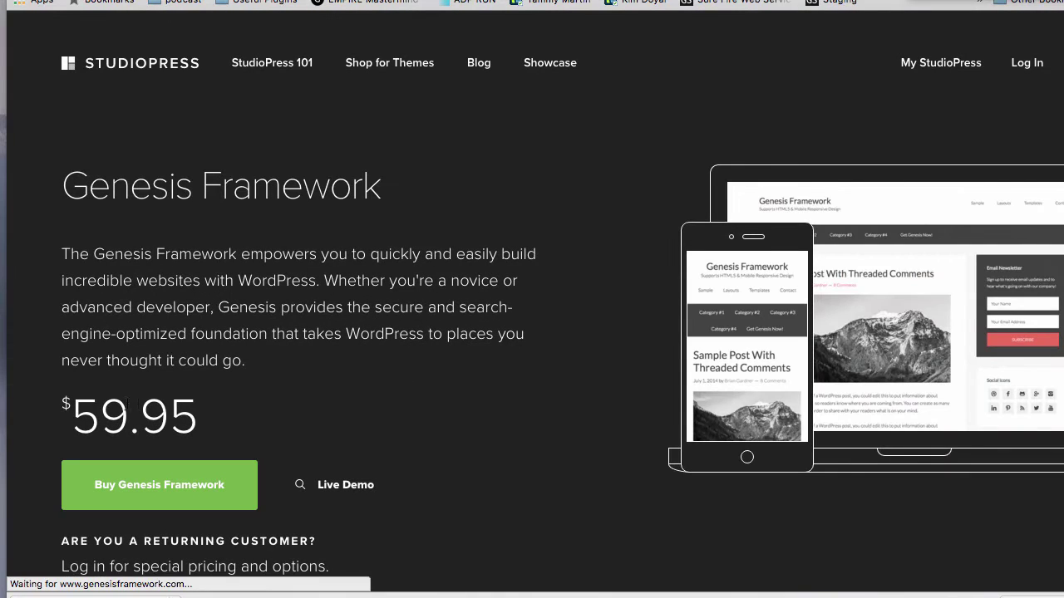
scroll(428, 379, "down", 3)
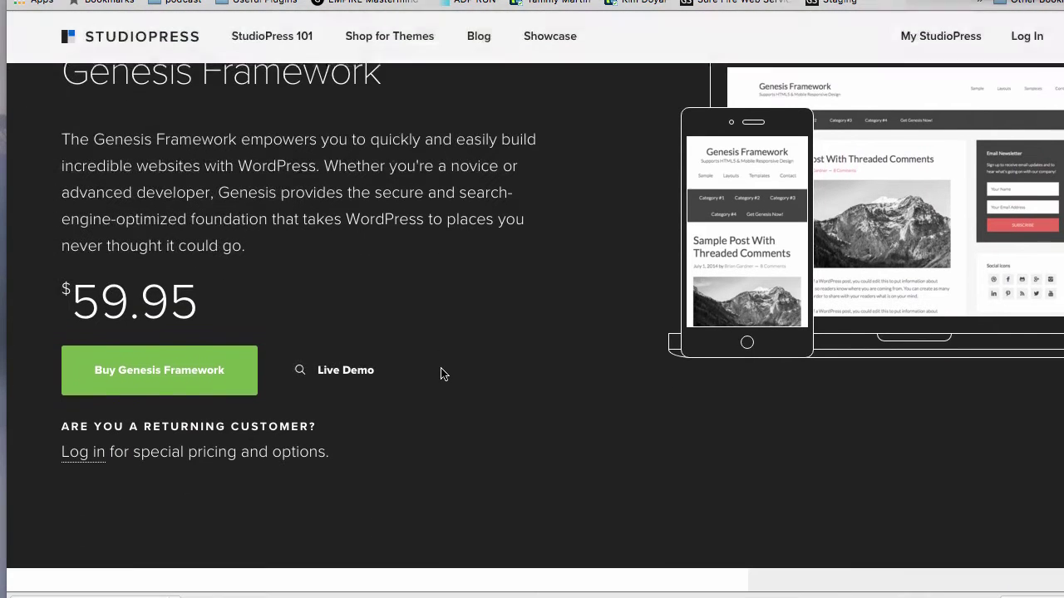
scroll(443, 370, "up", 1)
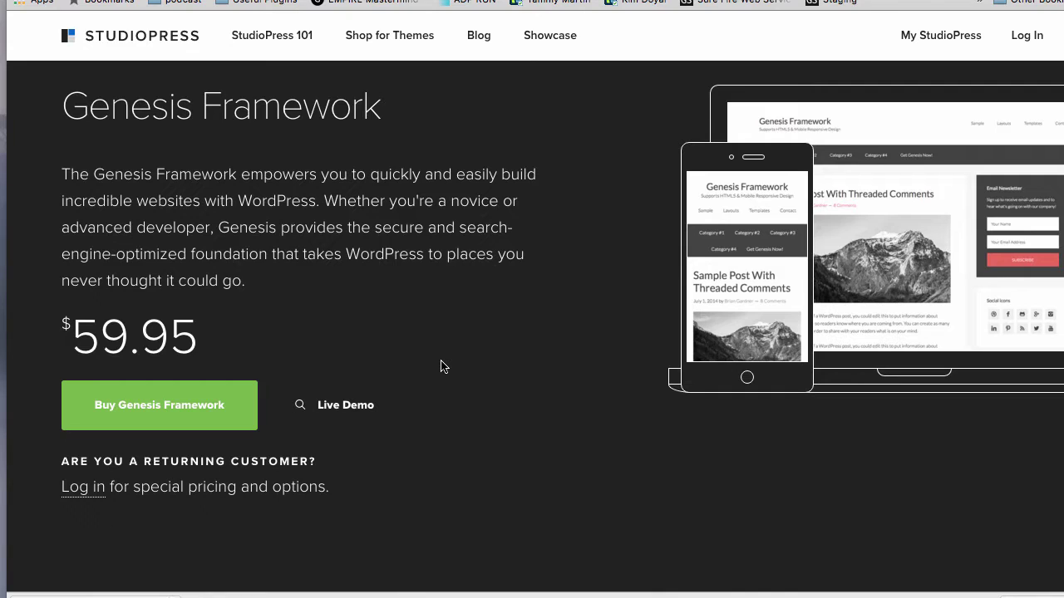
Return to the theme shop and review the details of the Pro Plus All-Theme Package.
left_click(385, 41)
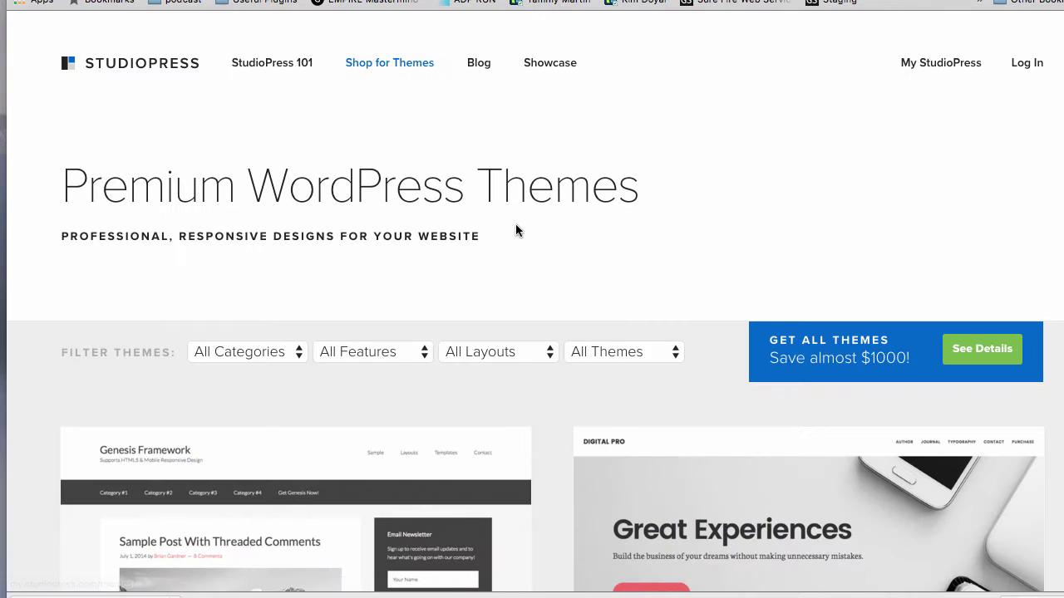
scroll(661, 301, "down", 1)
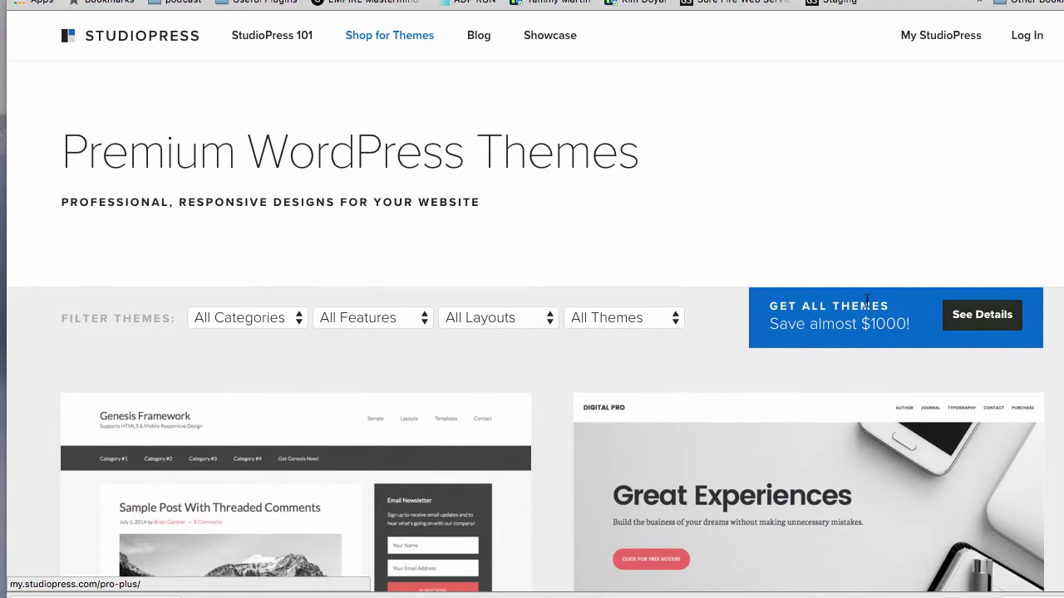
left_click(984, 321)
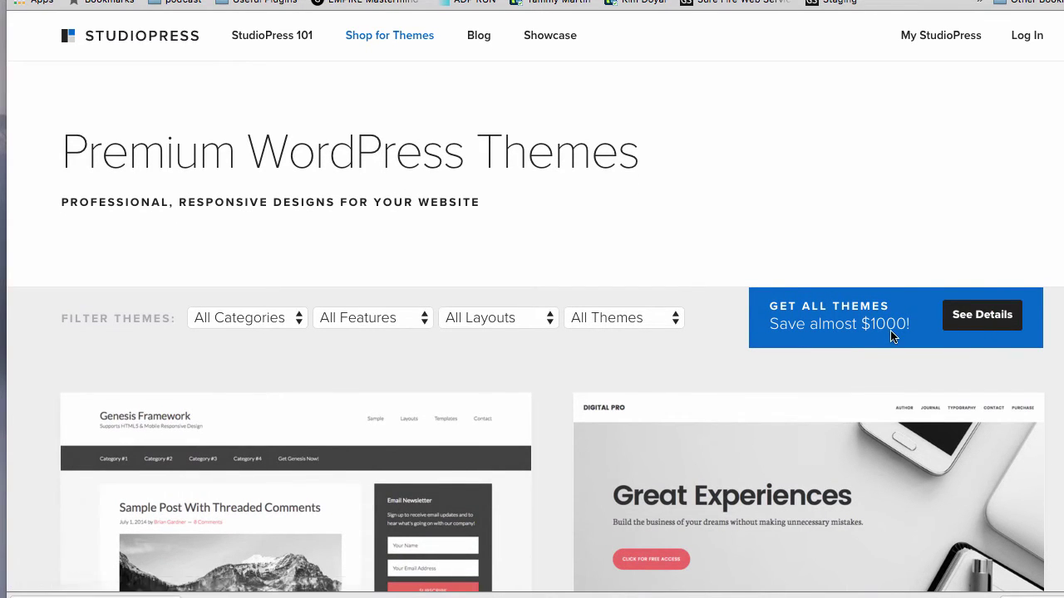
scroll(466, 366, "down", 2)
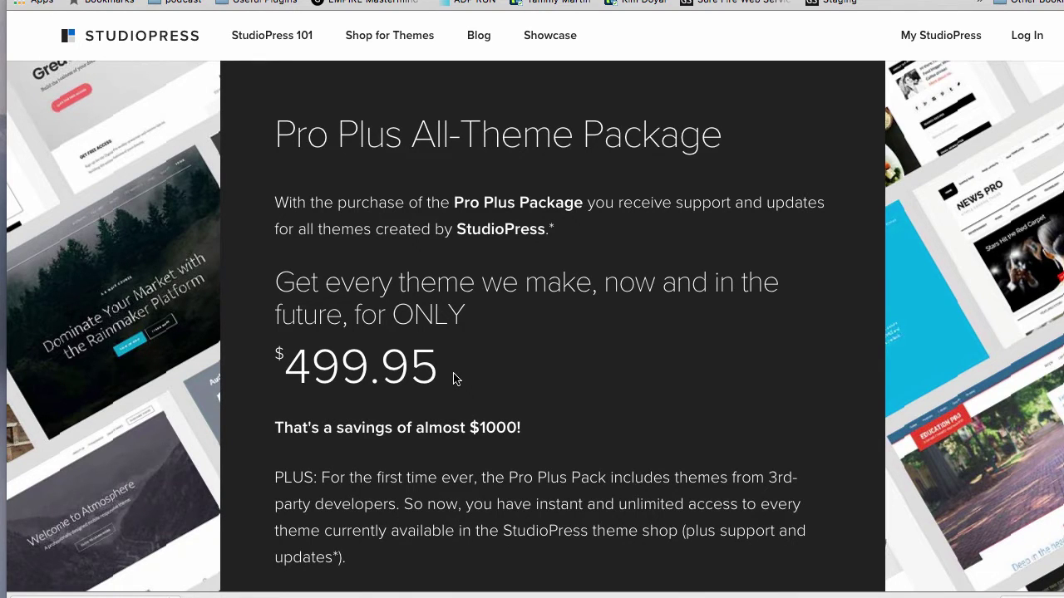
scroll(446, 352, "down", 1)
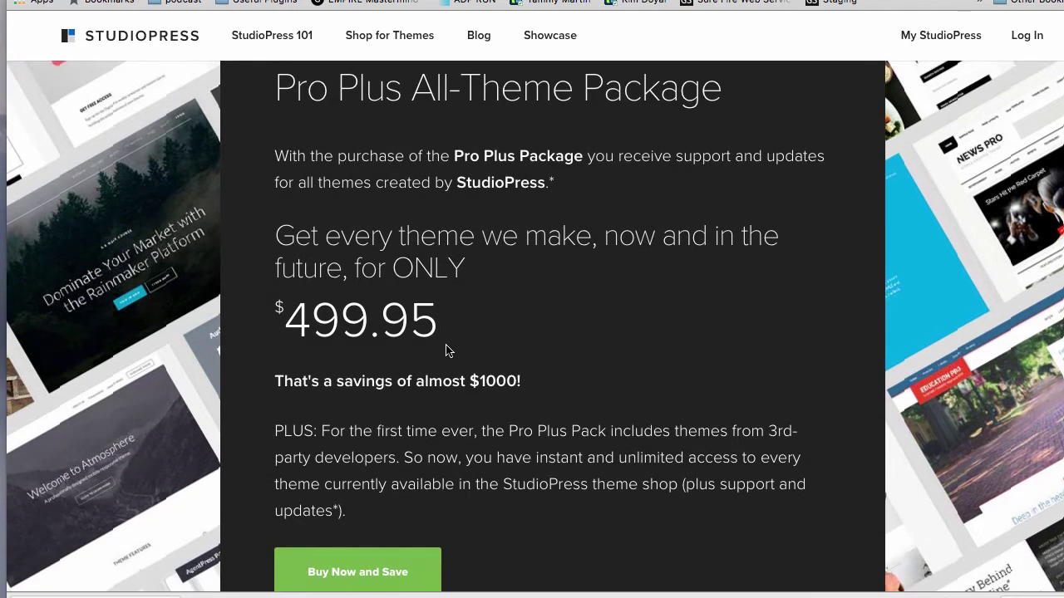
scroll(447, 350, "up", 2)
scroll(447, 350, "up", 1)
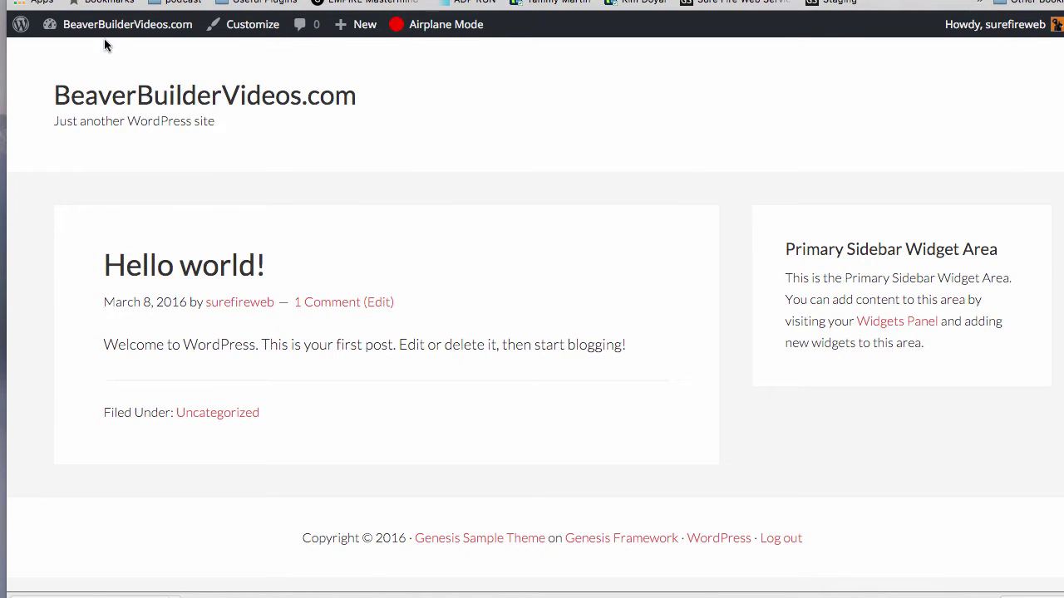
Open the BeaverBuilderVideos.com dashboard and find the Default Layout options in the Genesis theme settings.
left_click(78, 55)
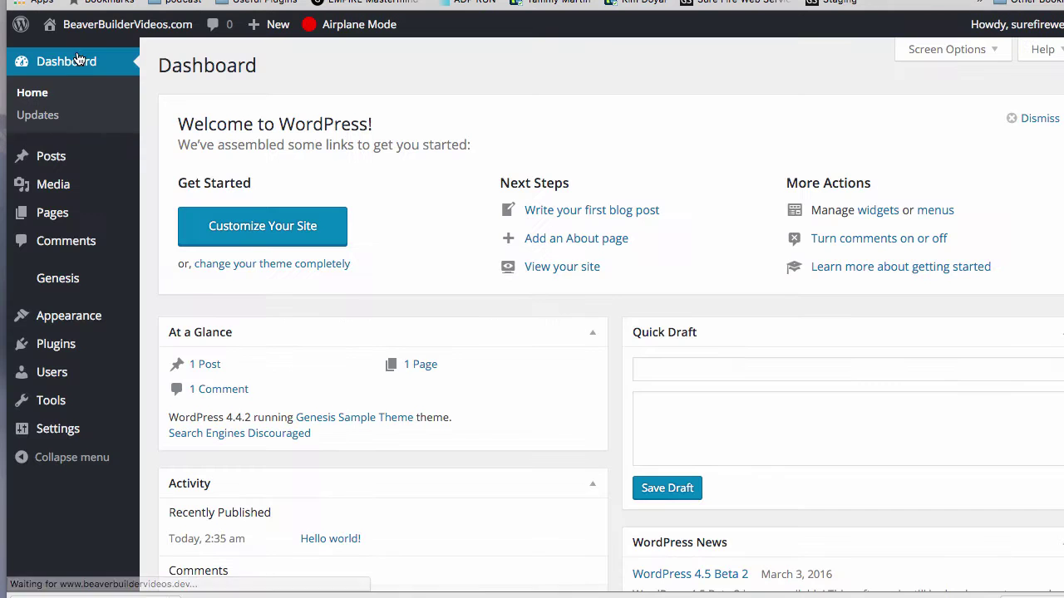
mouse_move(65, 287)
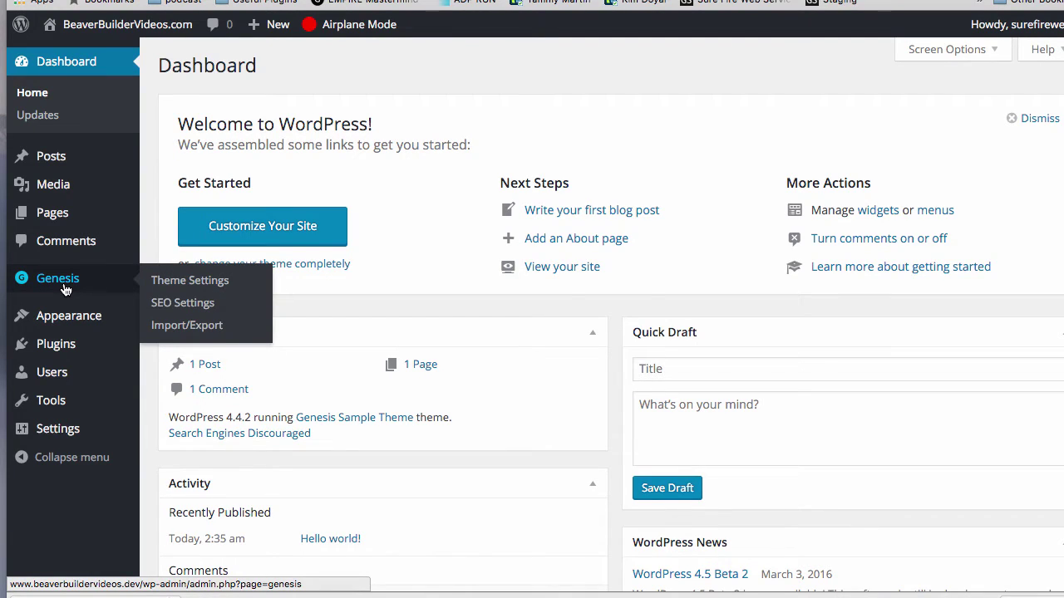
left_click(185, 285)
scroll(240, 269, "down", 9)
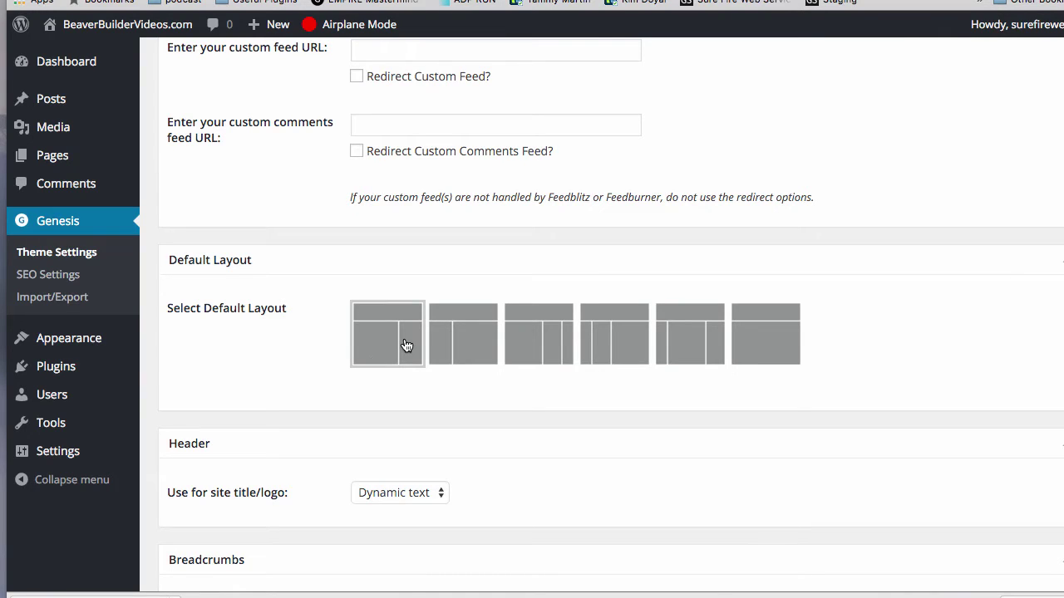
Try the Default Layout options one after another, ending with the full-width layout without sidebars.
left_click(460, 357)
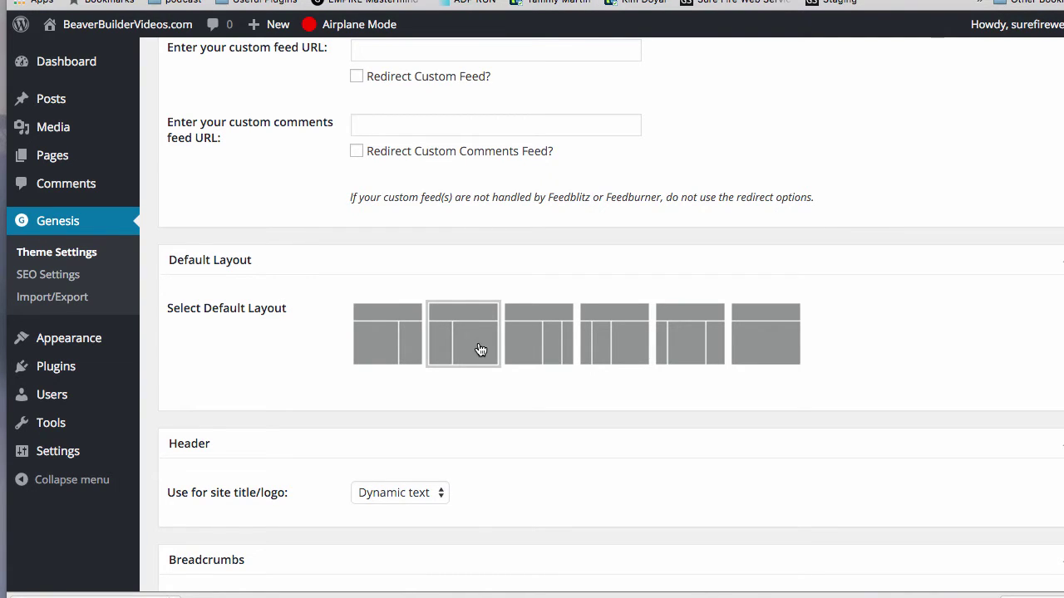
left_click(551, 346)
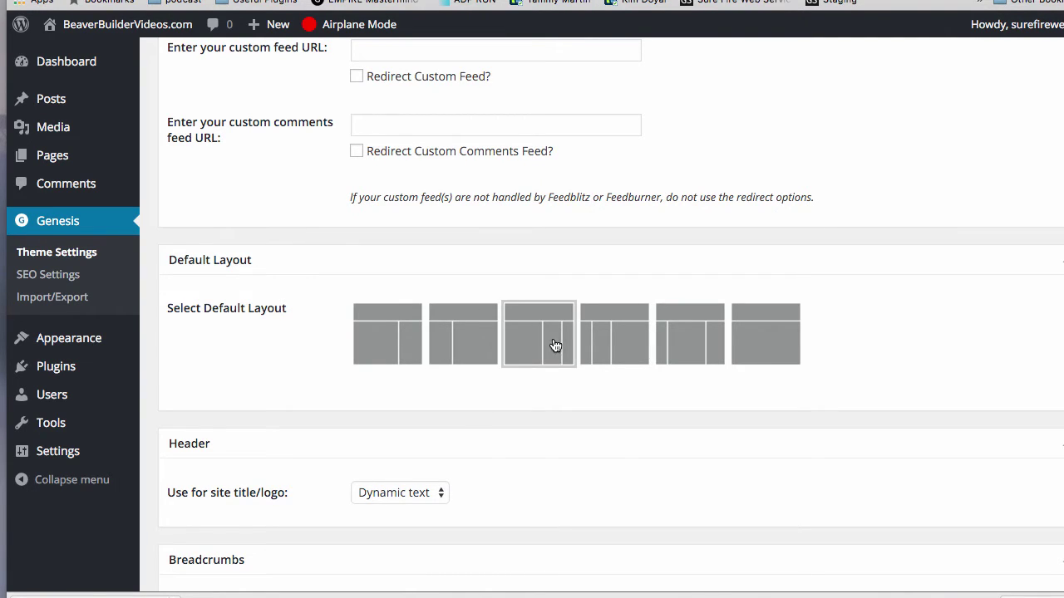
left_click(623, 349)
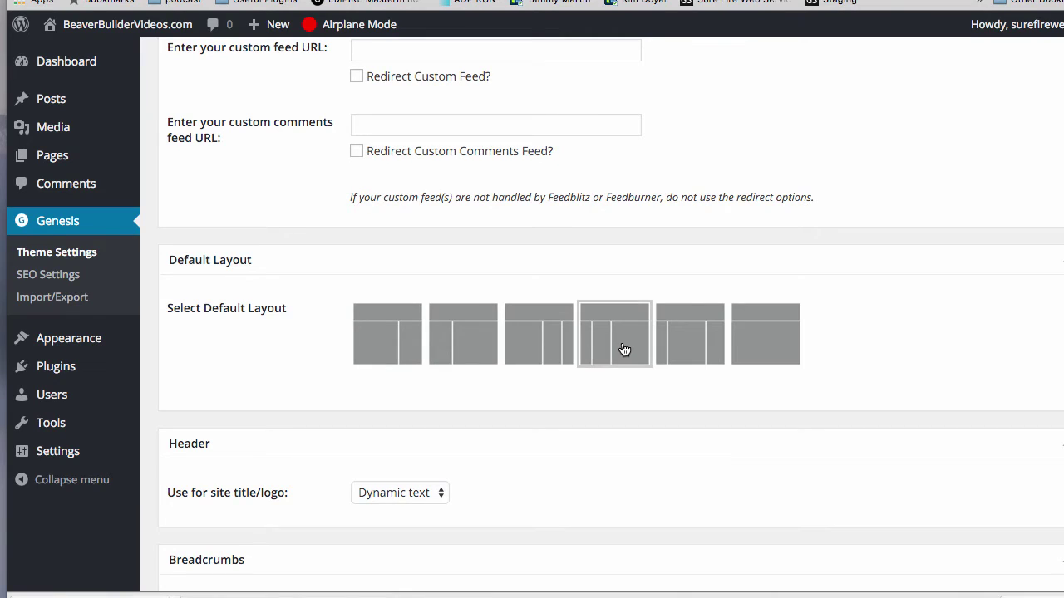
left_click(694, 357)
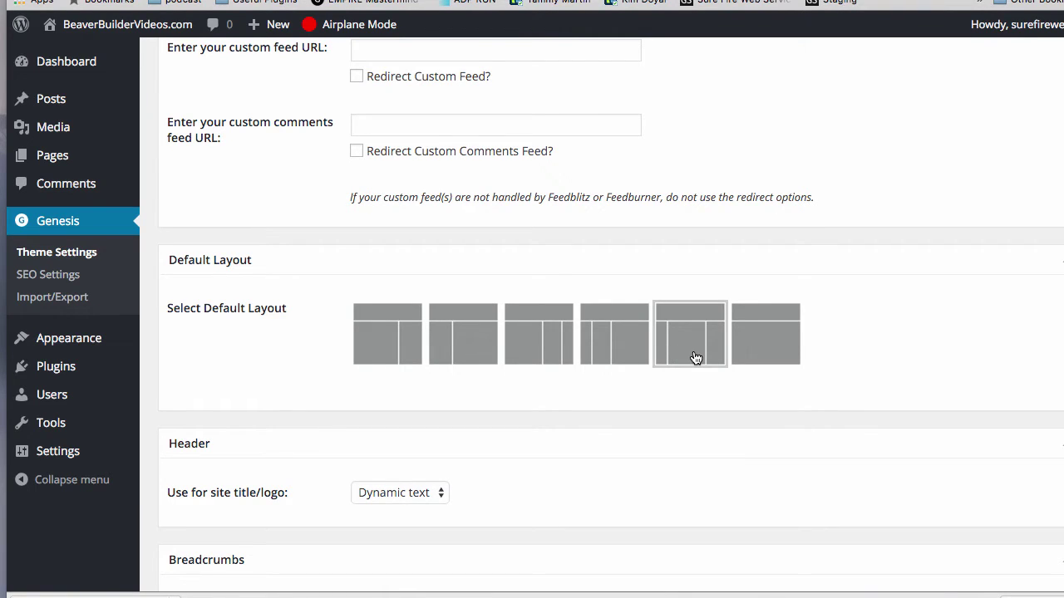
left_click(791, 340)
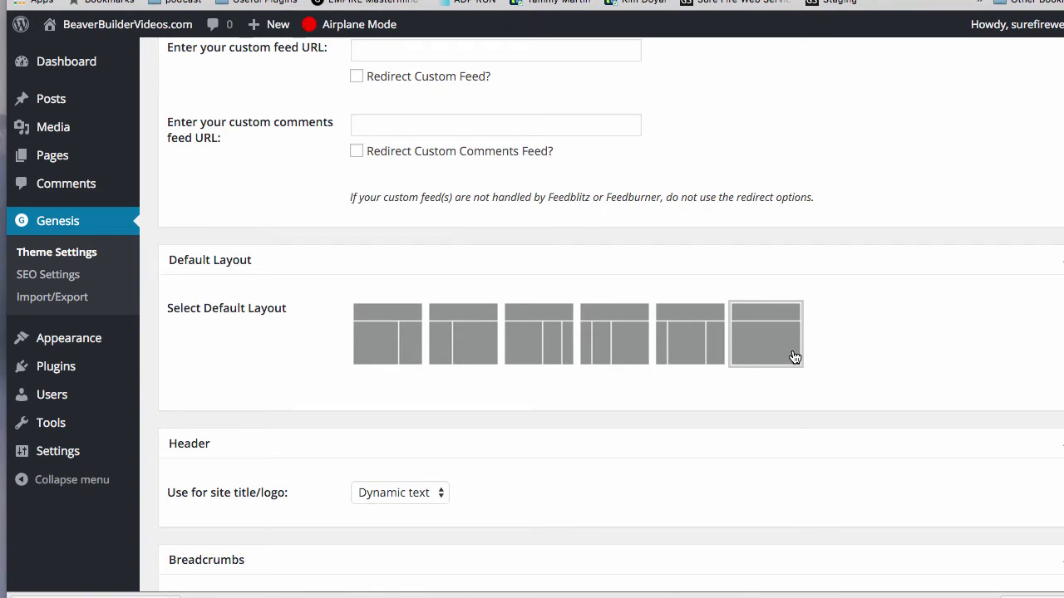
scroll(794, 357, "up", 5)
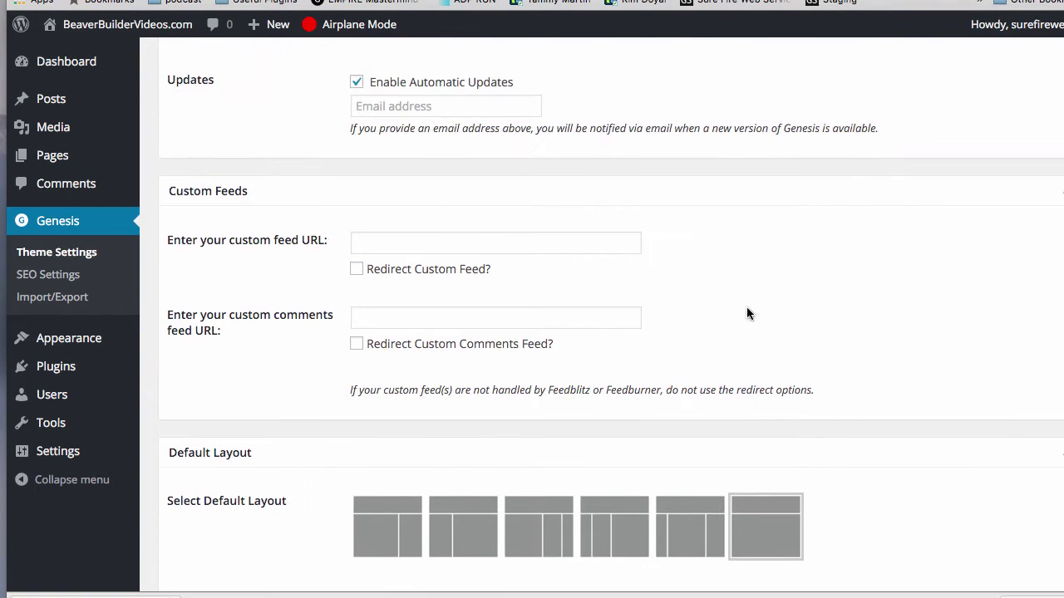
Open the list of all pages, leaving the Genesis theme settings without saving.
mouse_move(60, 99)
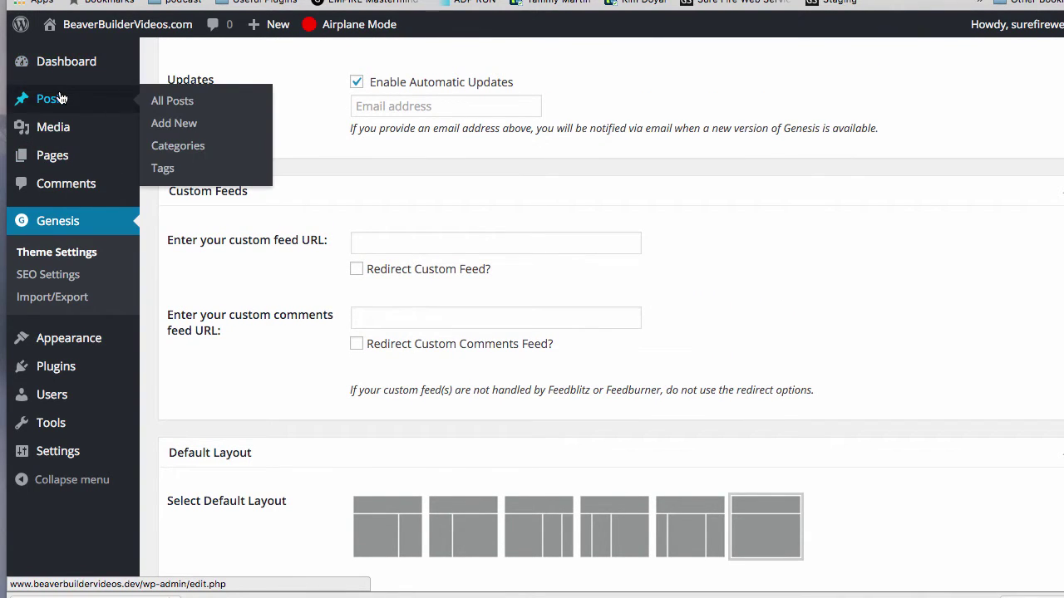
mouse_move(50, 156)
left_click(154, 158)
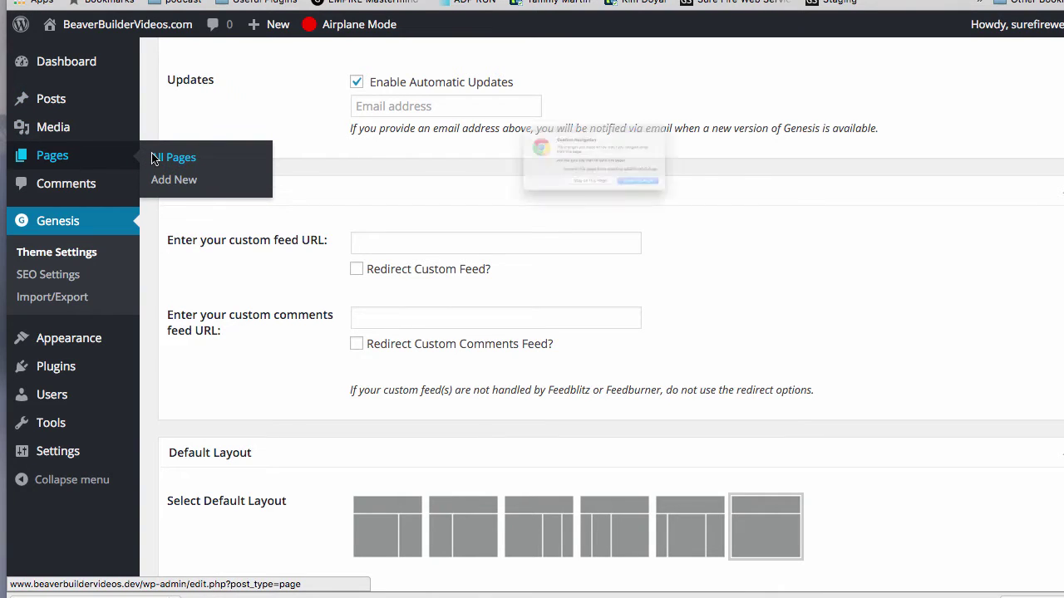
left_click(684, 220)
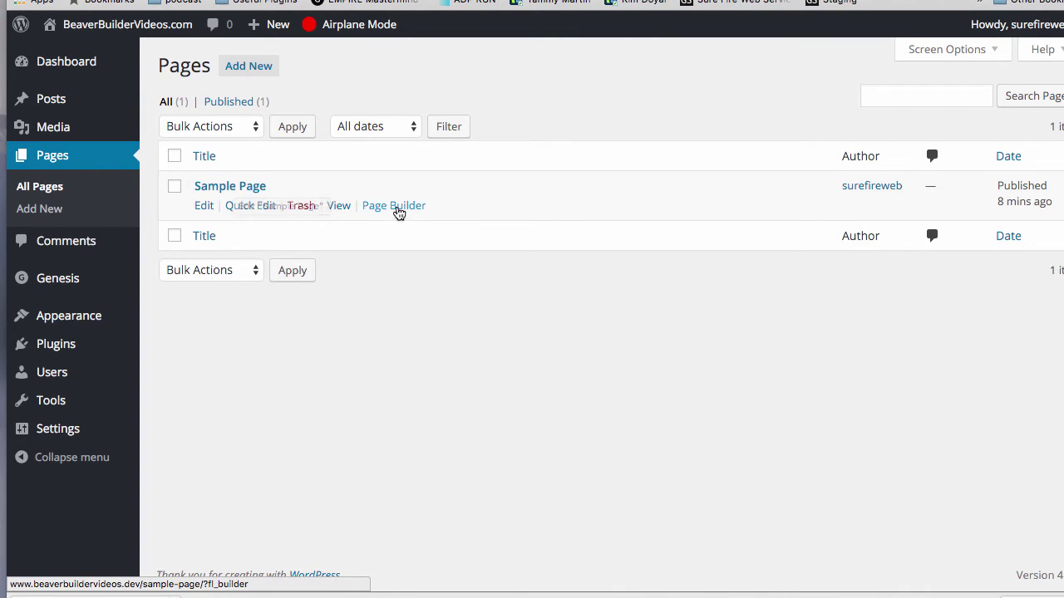
Open the Sample Page in Page Builder, decline the introductory tour and look over the page's content.
left_click(397, 209)
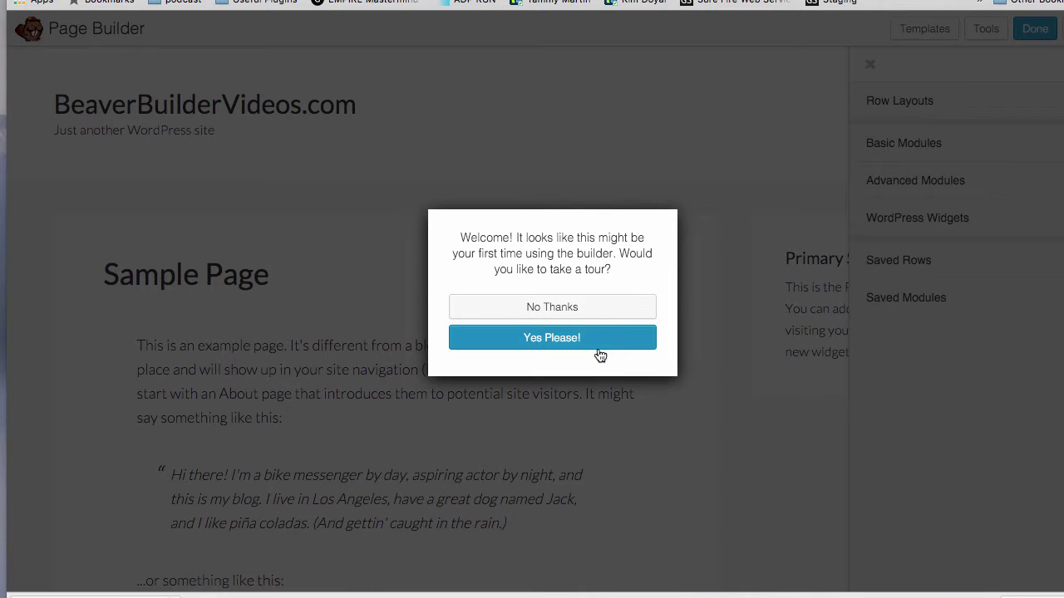
left_click(553, 308)
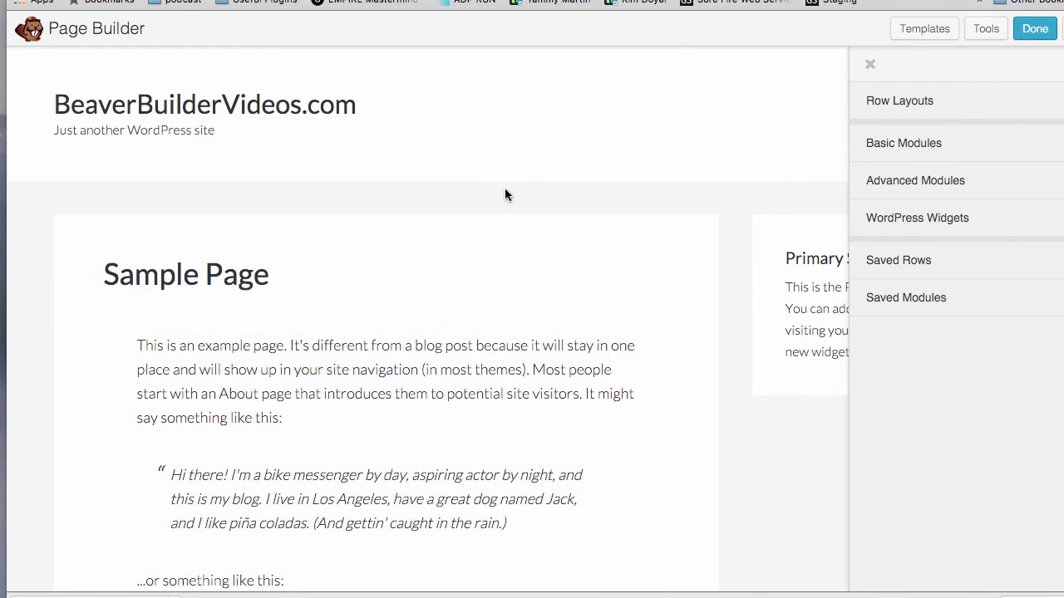
scroll(315, 229, "down", 5)
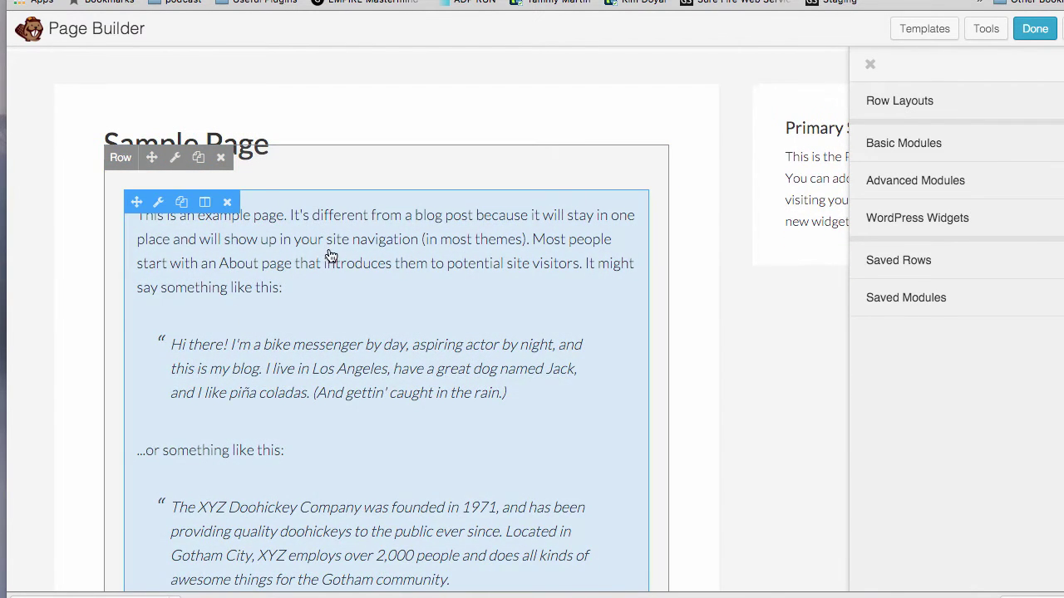
scroll(330, 253, "up", 3)
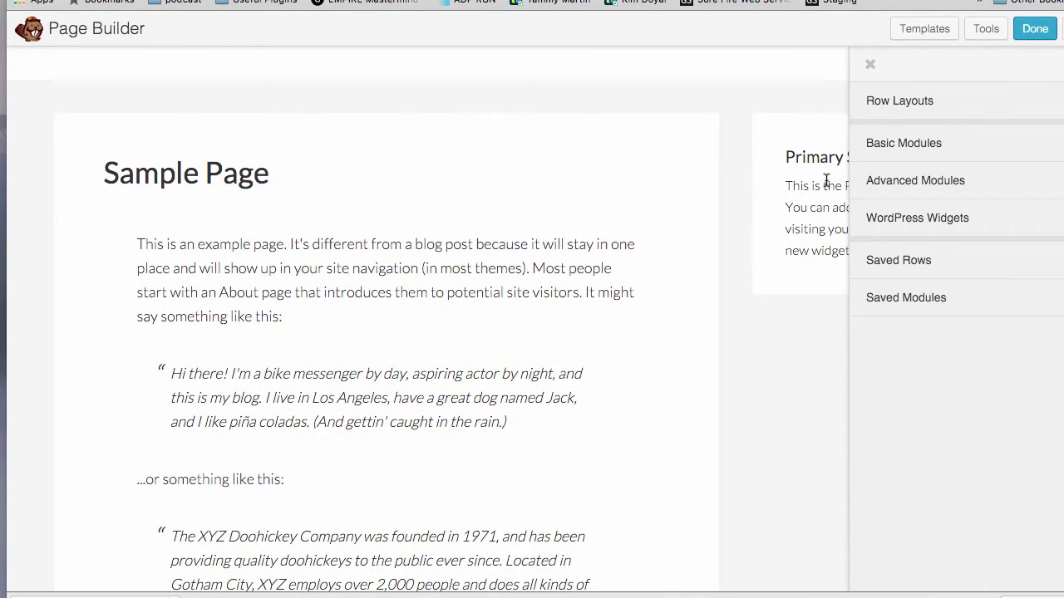
scroll(827, 291, "up", 2)
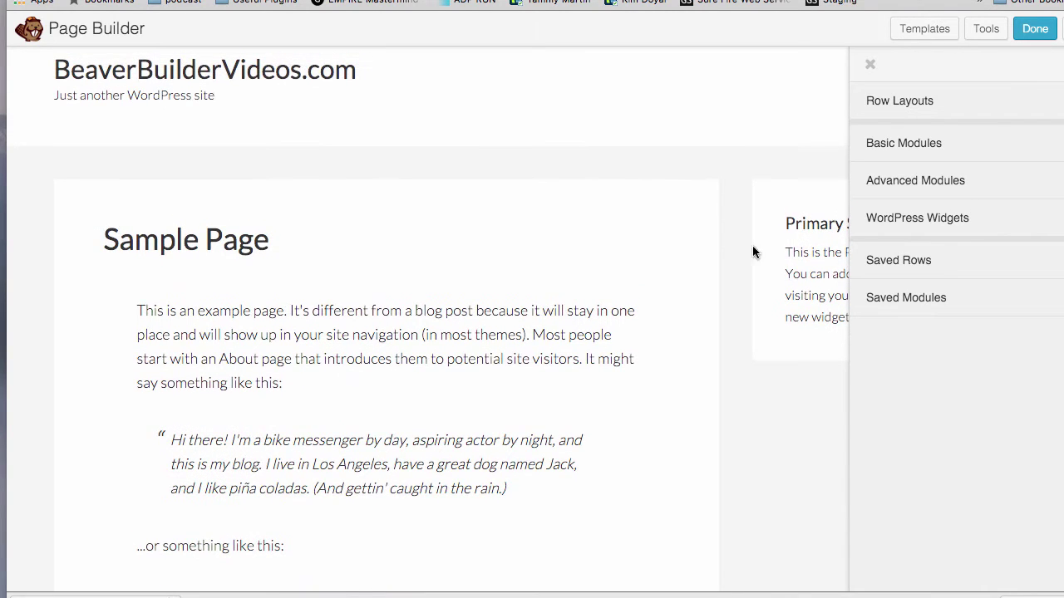
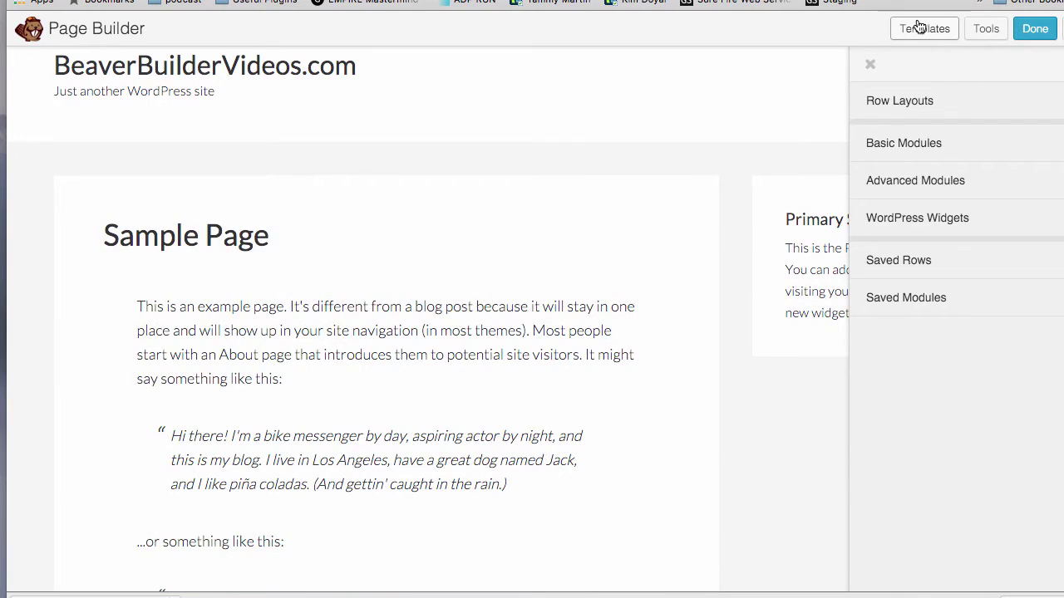
Replace the Sample Page's existing layout with the services page layout template.
left_click(923, 29)
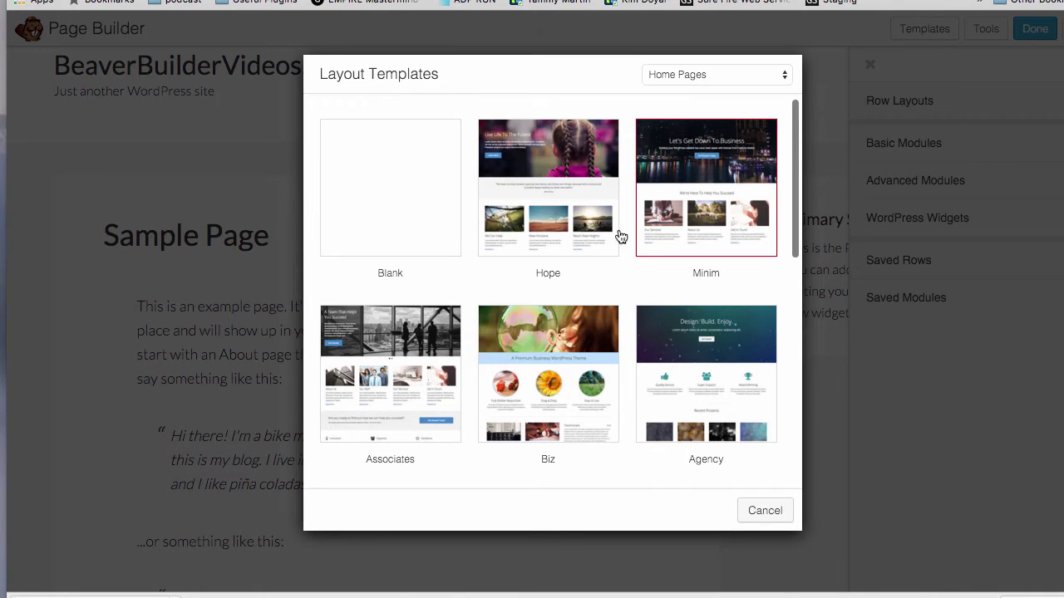
left_click(679, 74)
left_click(679, 88)
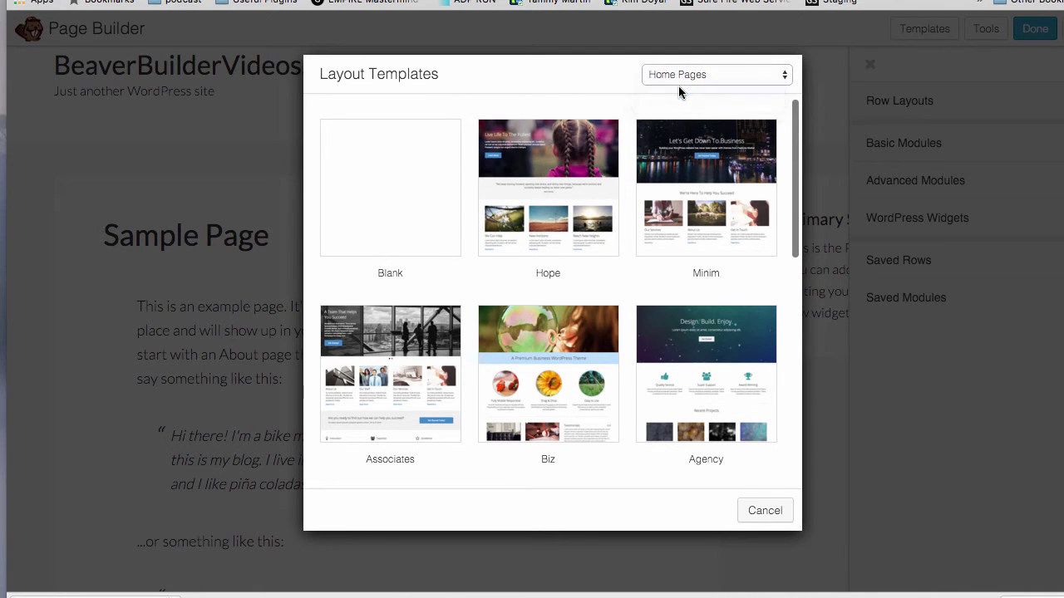
left_click(545, 185)
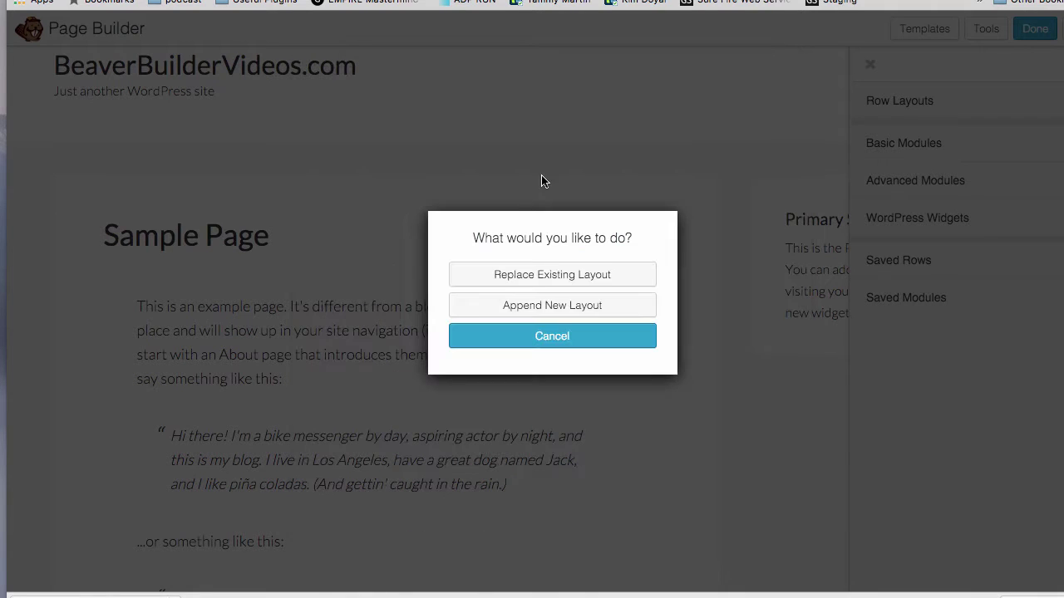
left_click(576, 279)
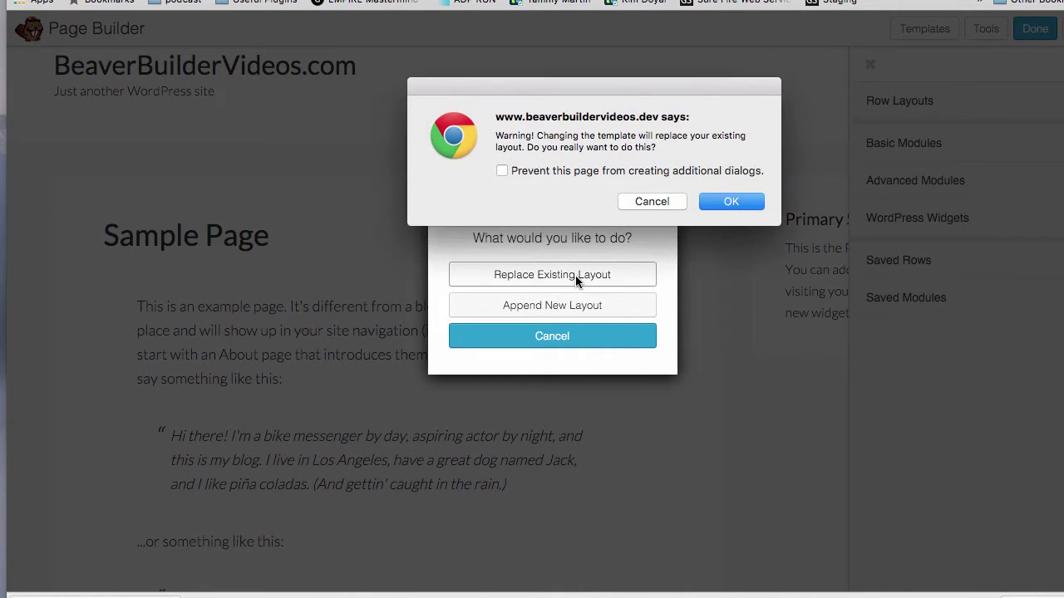
left_click(729, 202)
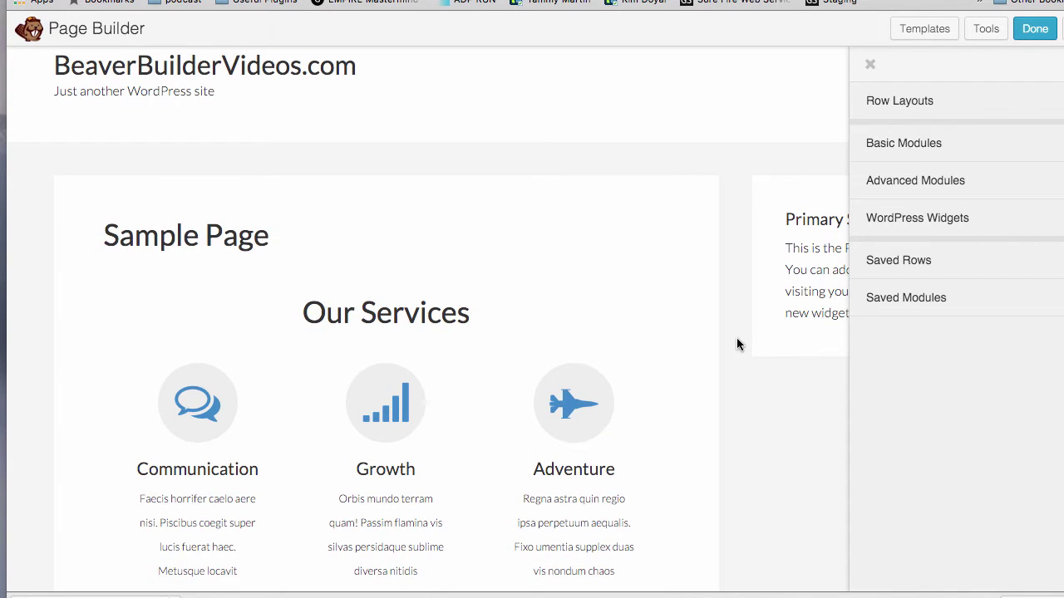
Publish the Sample Page's new services layout and look over the published page beside its sidebar.
scroll(558, 277, "down", 8)
scroll(557, 277, "up", 3)
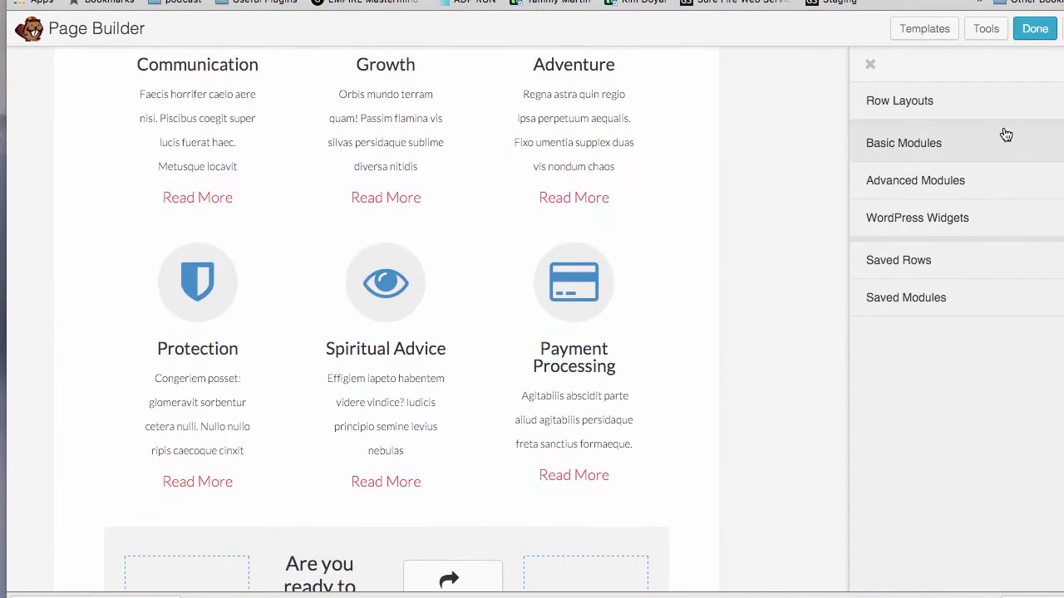
left_click(1041, 33)
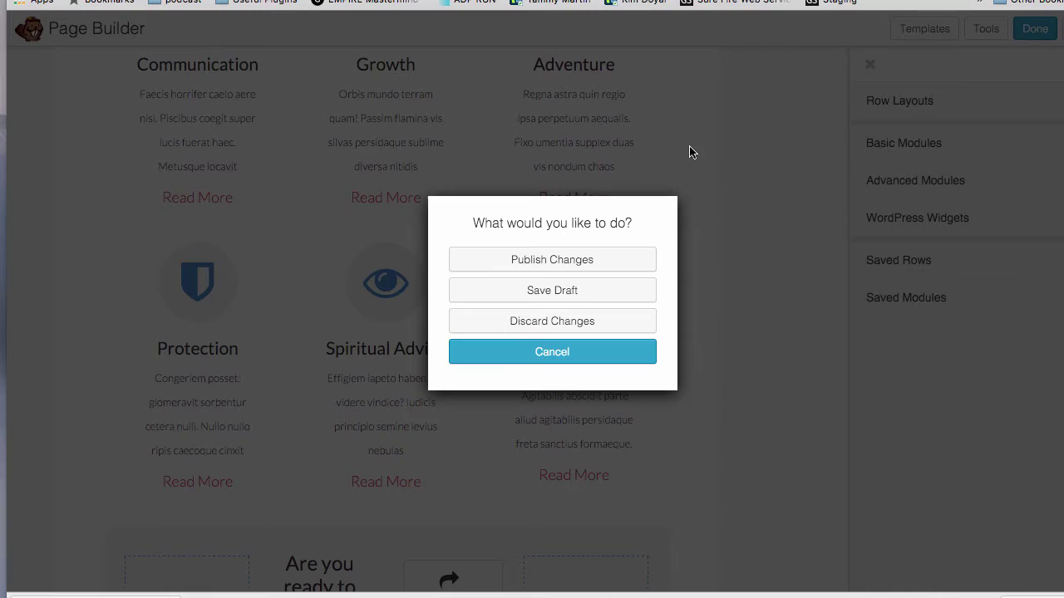
left_click(595, 249)
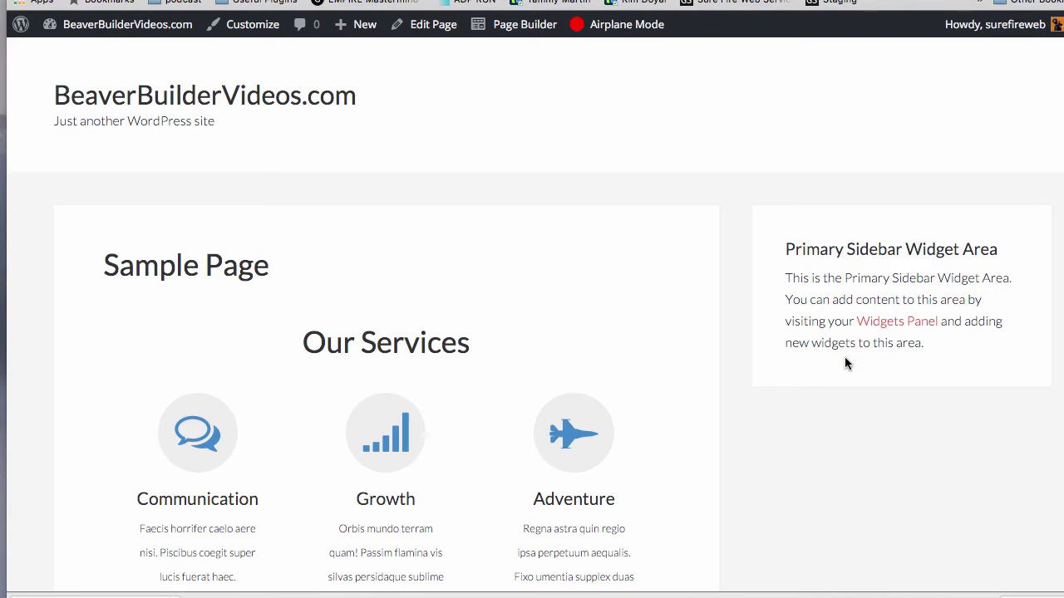
scroll(748, 314, "down", 4)
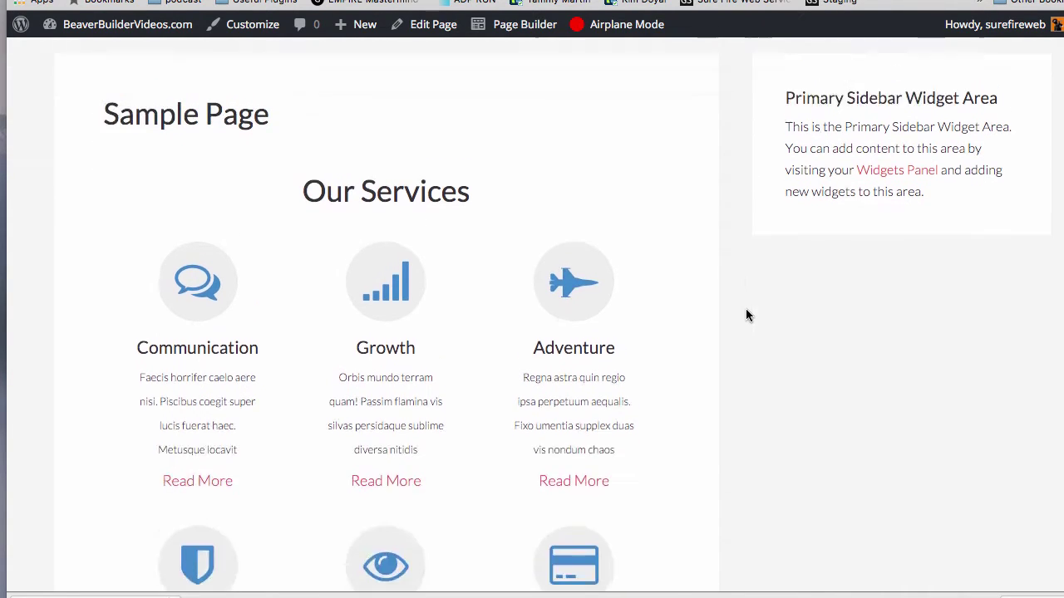
scroll(745, 314, "up", 2)
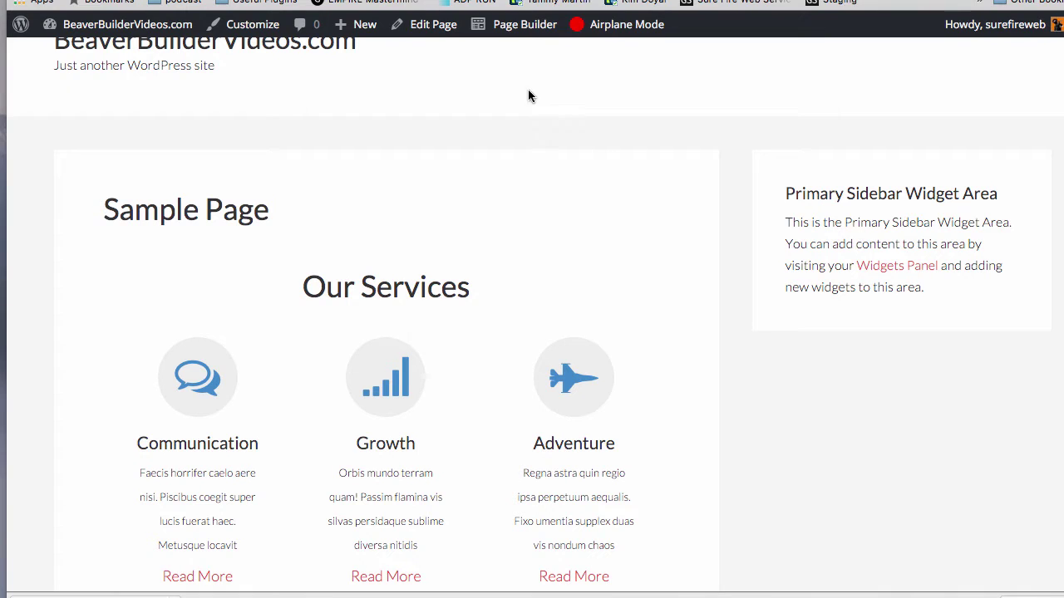
Set the Sample Page's own layout to full width without sidebars, update the page and view it.
left_click(434, 29)
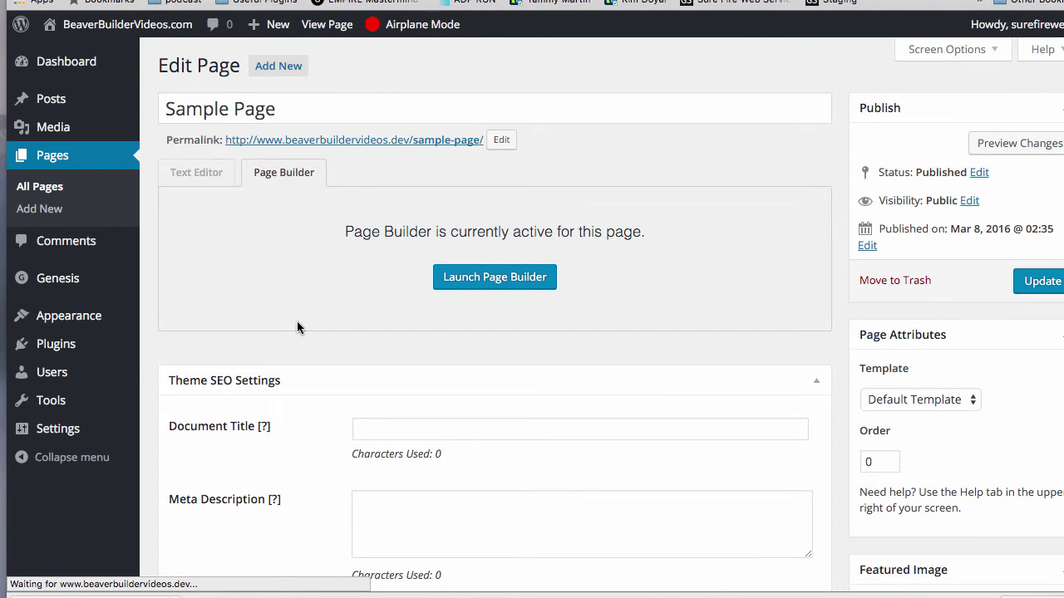
scroll(297, 328, "down", 8)
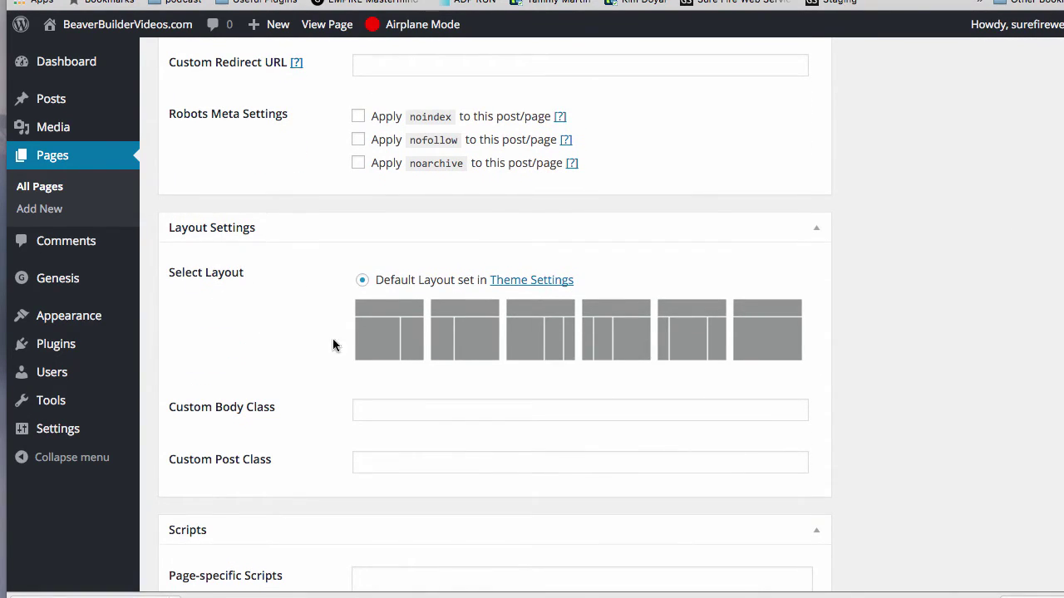
left_click(778, 341)
scroll(912, 407, "up", 1)
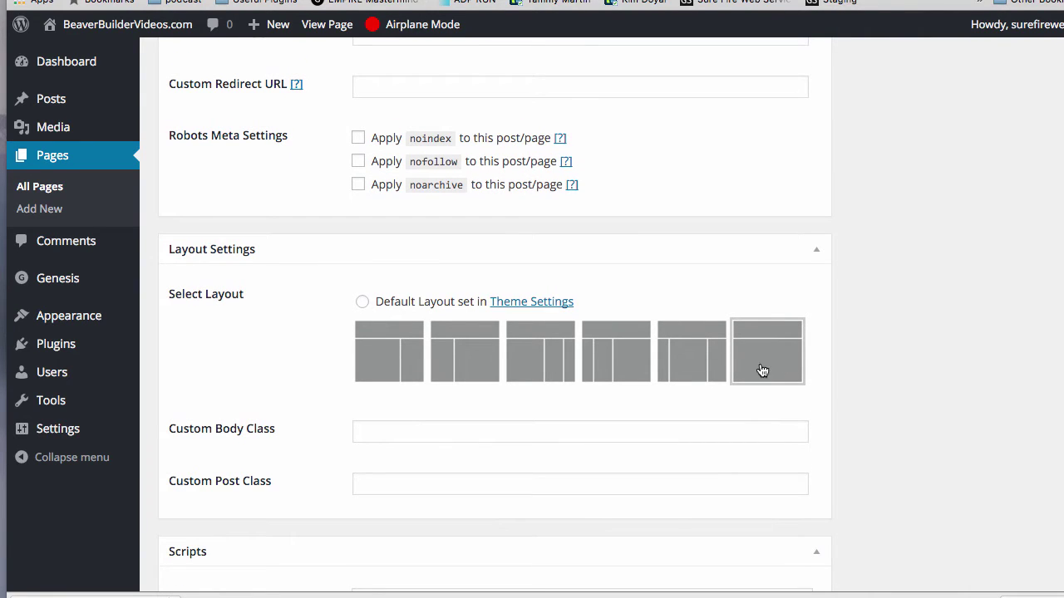
scroll(981, 489, "up", 2)
scroll(980, 482, "up", 7)
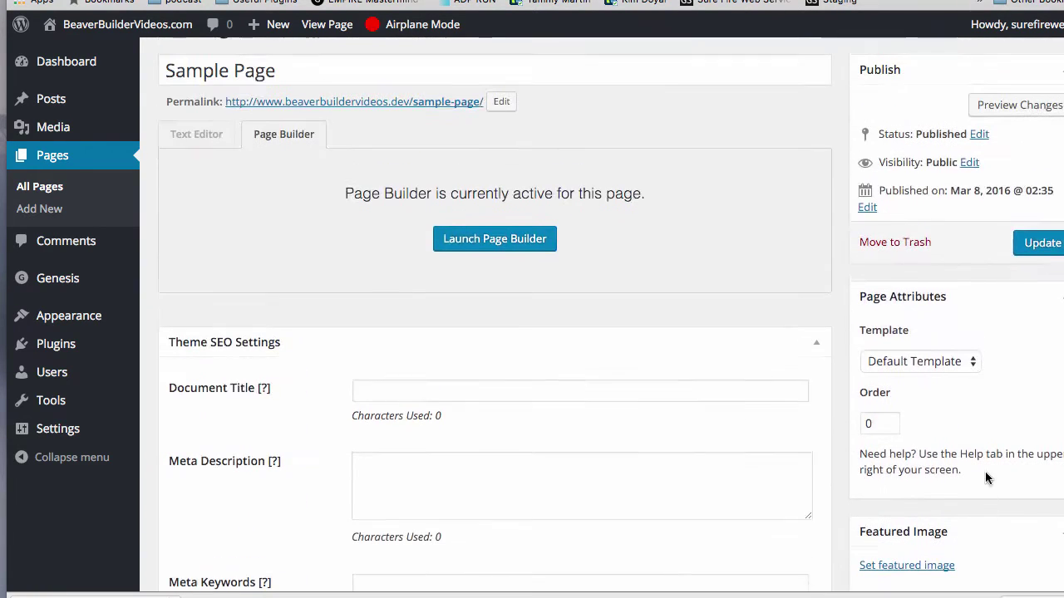
left_click(1032, 243)
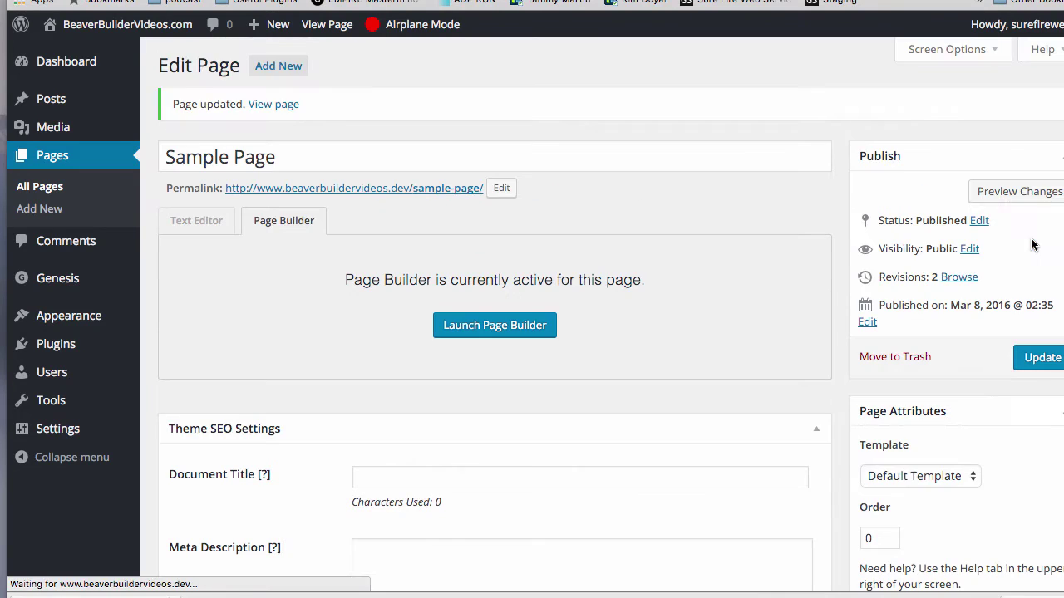
left_click(428, 190)
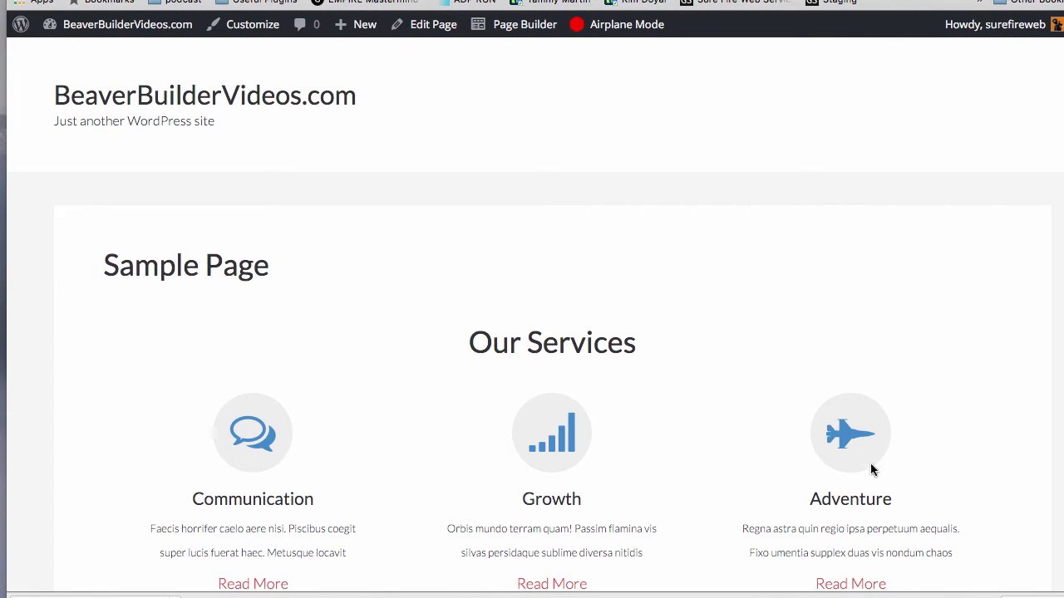
Reopen the Sample Page in Page Builder and examine how its title and rows fit the full-width layout.
left_click(531, 30)
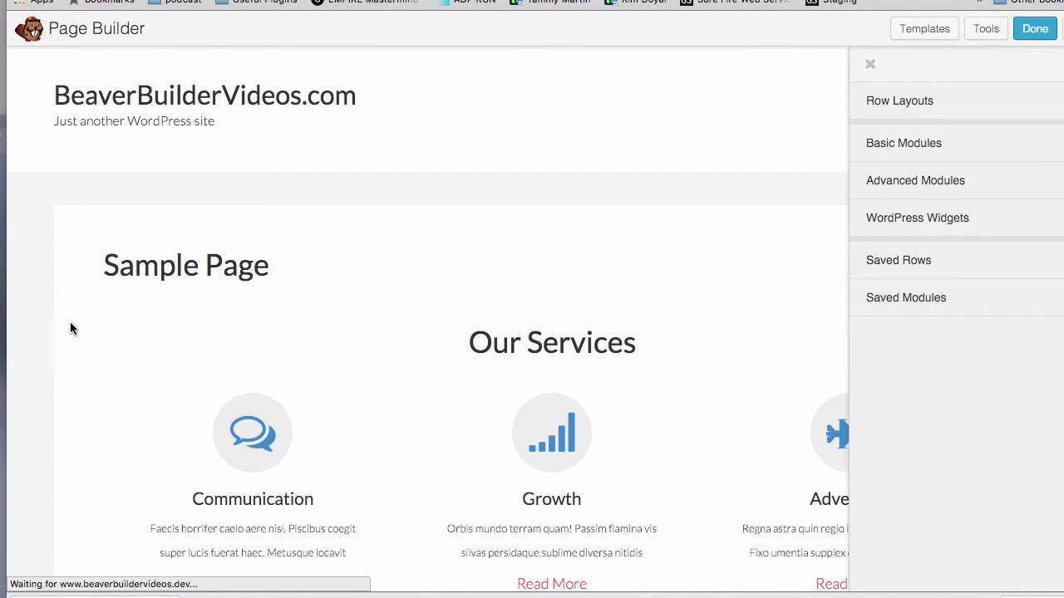
scroll(632, 348, "down", 1)
scroll(631, 348, "down", 2)
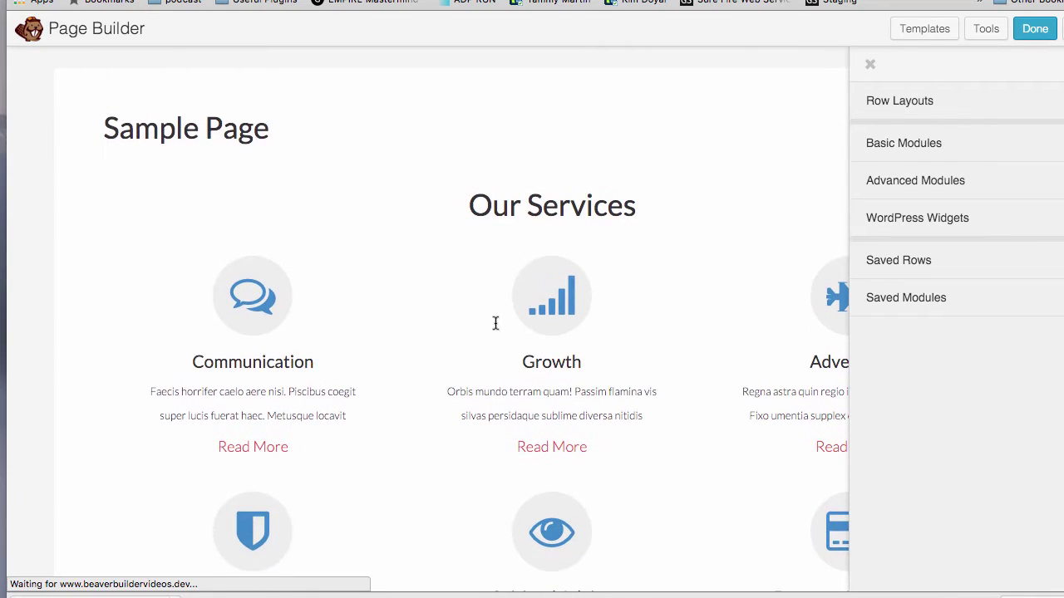
mouse_move(566, 194)
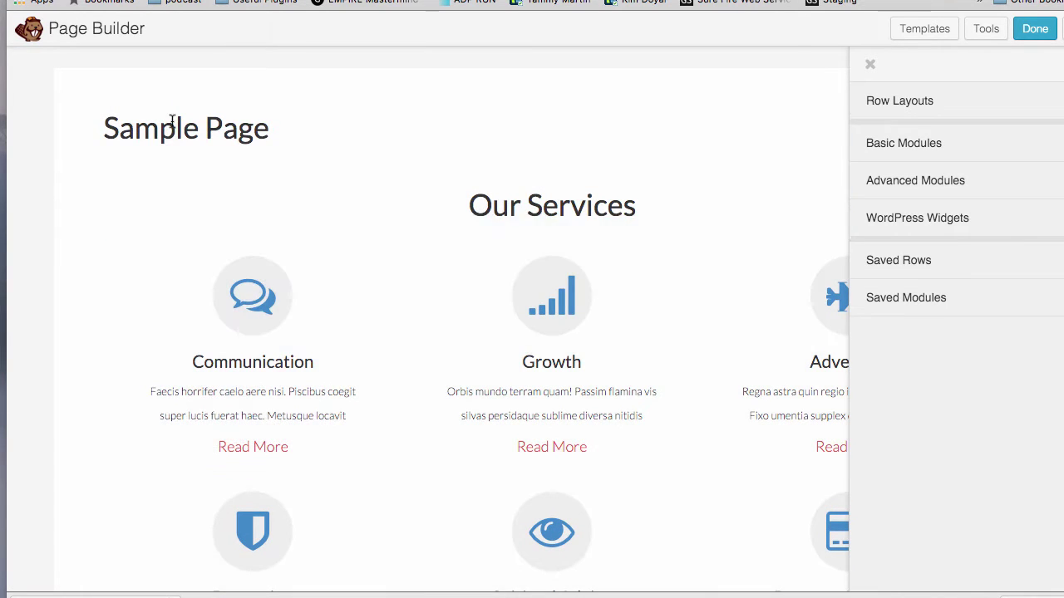
mouse_move(401, 204)
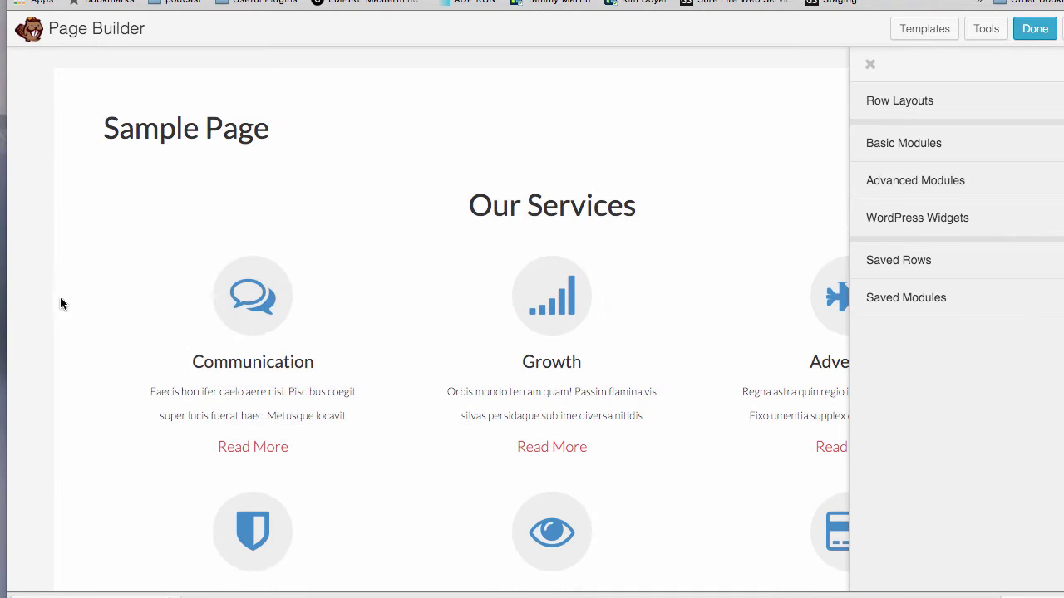
mouse_move(131, 327)
scroll(684, 290, "down", 4)
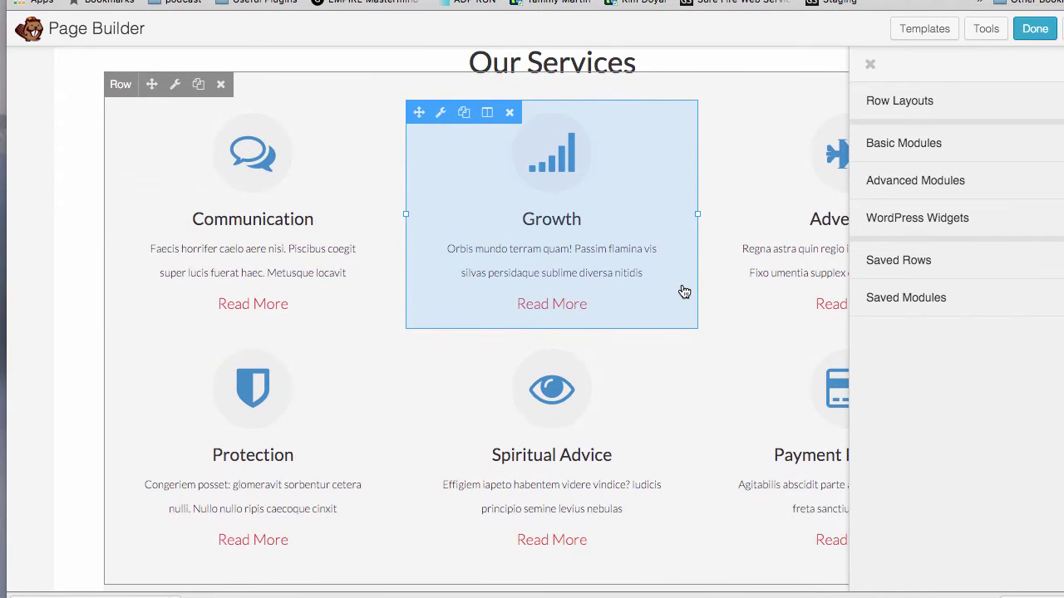
scroll(684, 290, "down", 8)
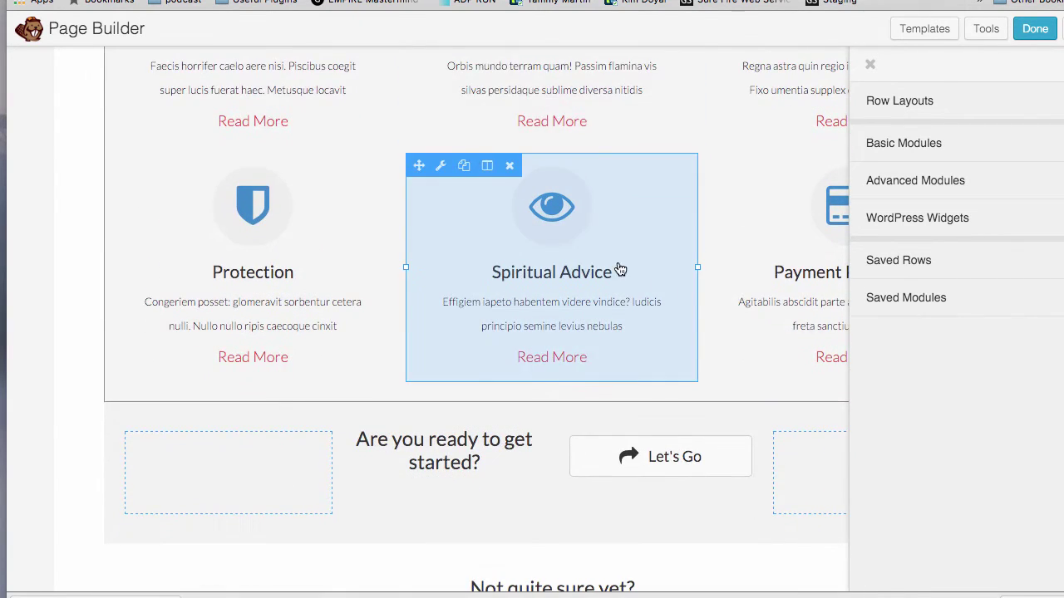
scroll(602, 253, "down", 4)
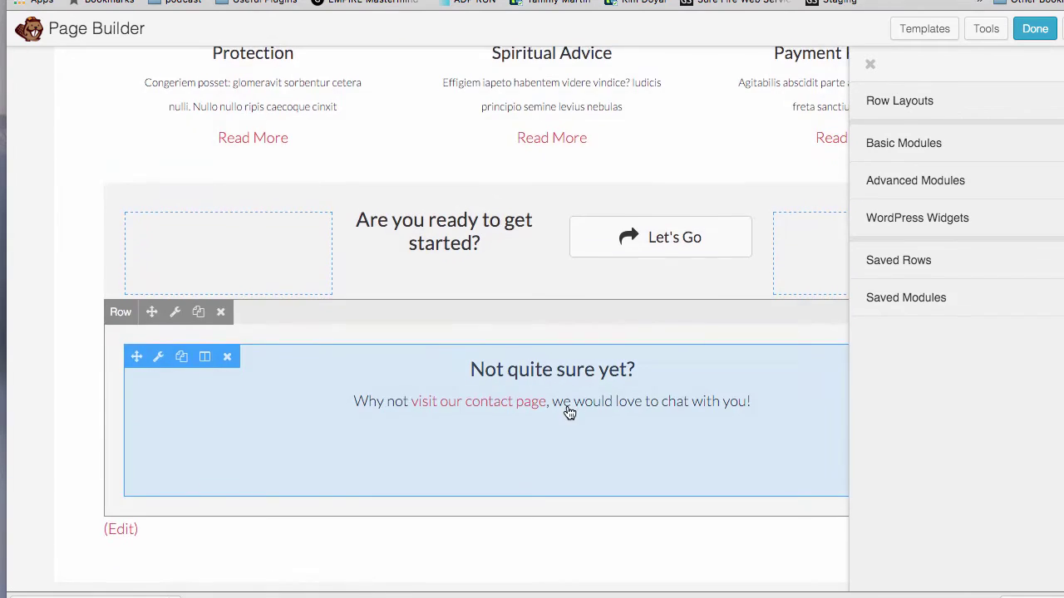
Publish the Sample Page from Page Builder and return to the live page.
scroll(567, 408, "up", 8)
left_click(1035, 28)
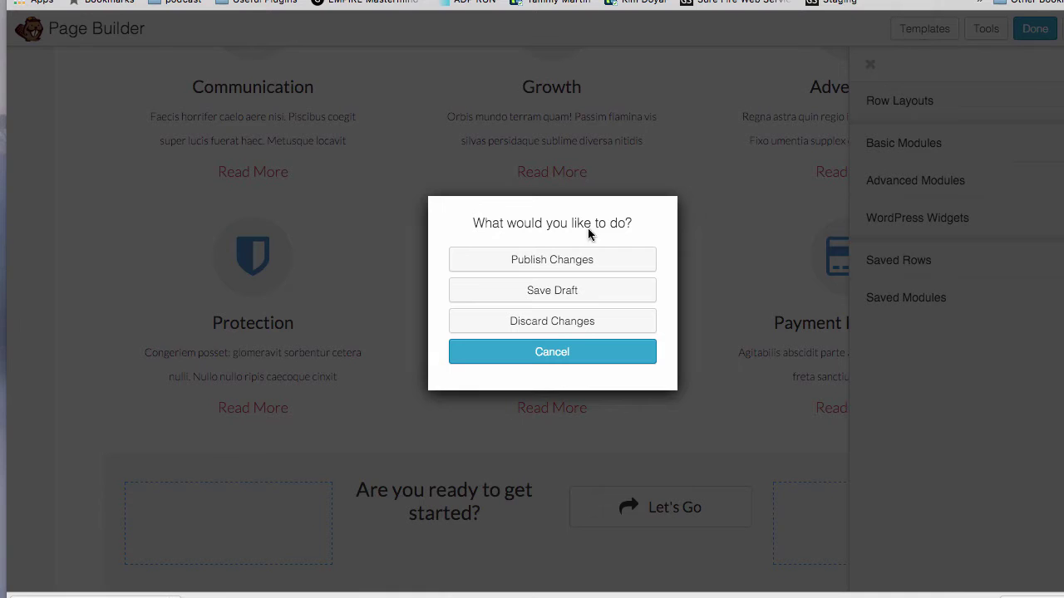
left_click(553, 267)
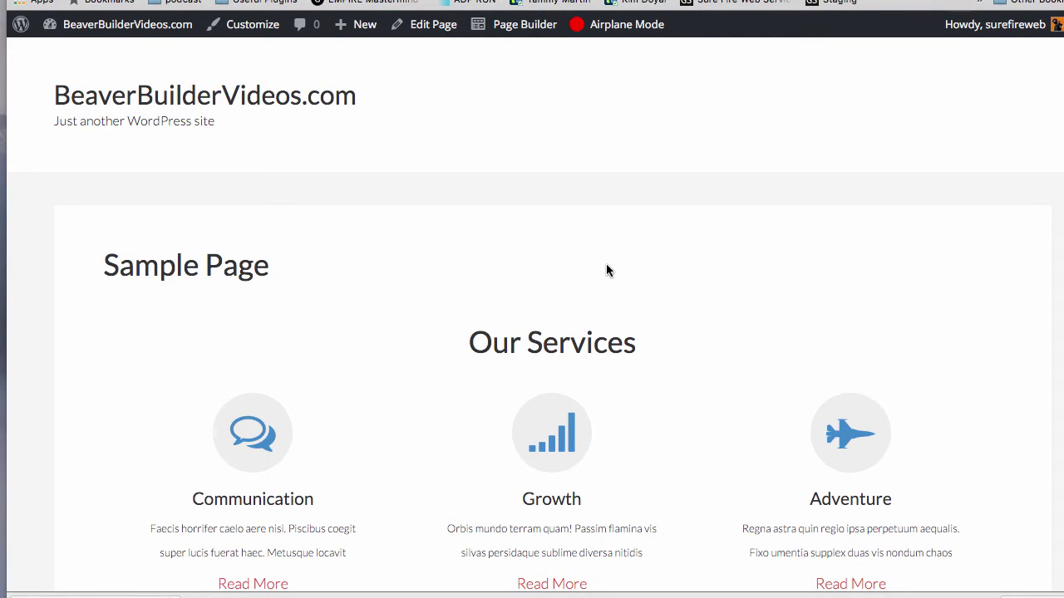
scroll(606, 263, "down", 1)
scroll(606, 264, "up", 1)
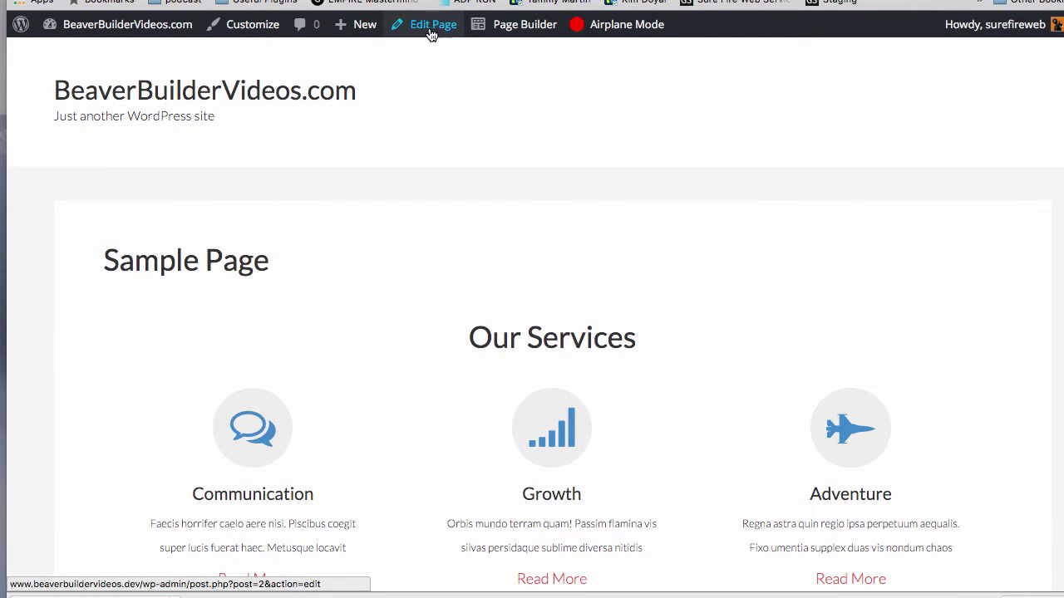
Go to the site's WordPress dashboard and open the page for adding new plugins.
mouse_move(124, 29)
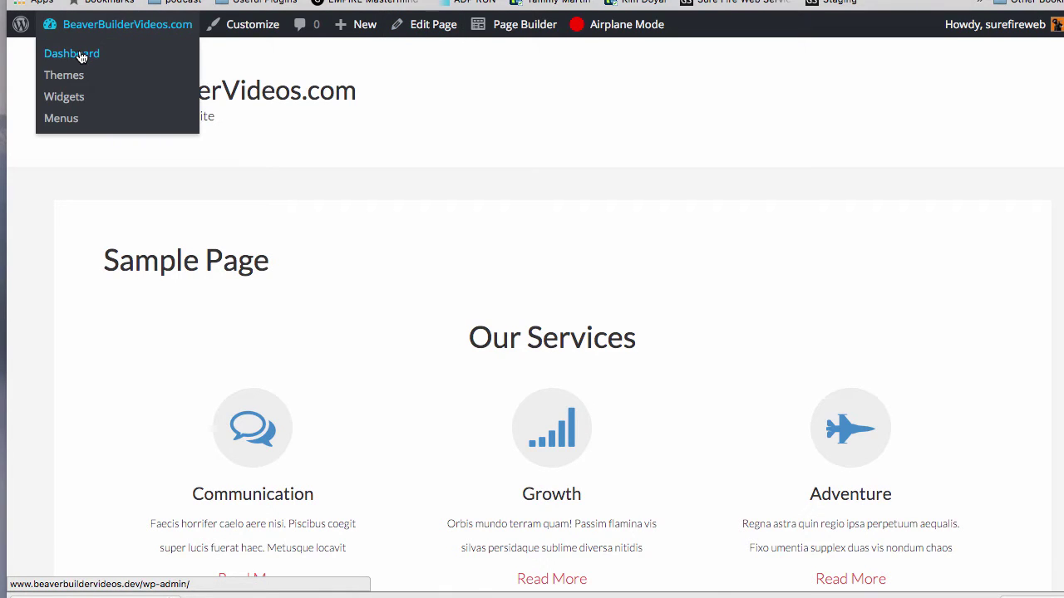
mouse_move(356, 35)
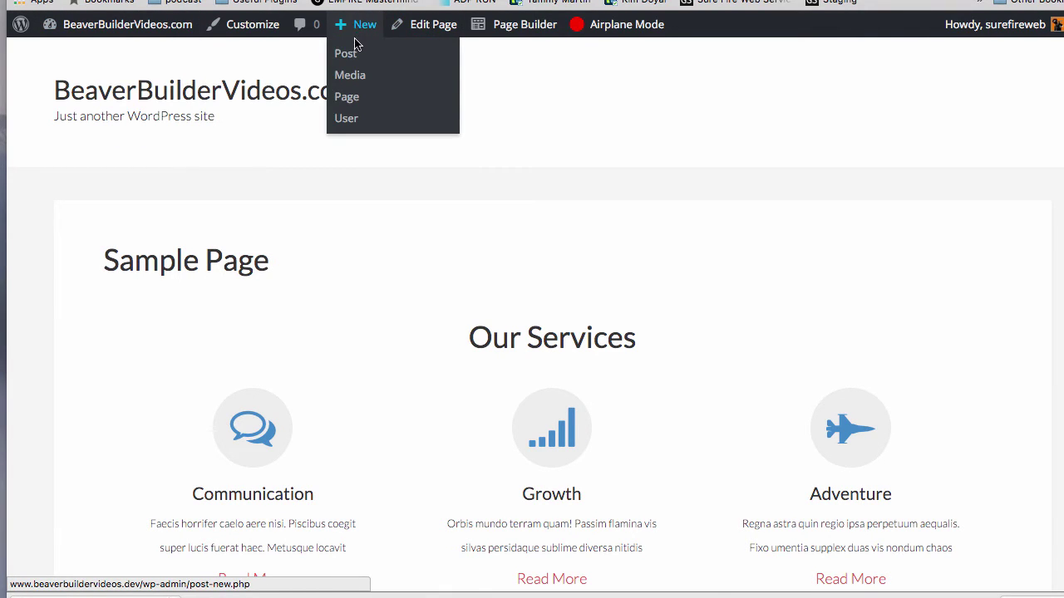
mouse_move(89, 30)
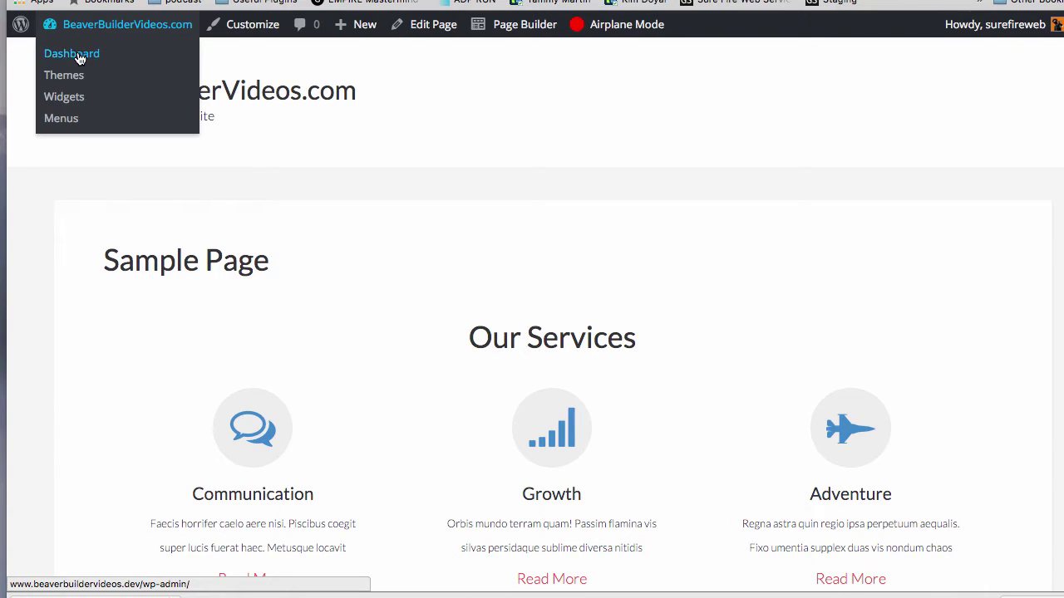
left_click(75, 55)
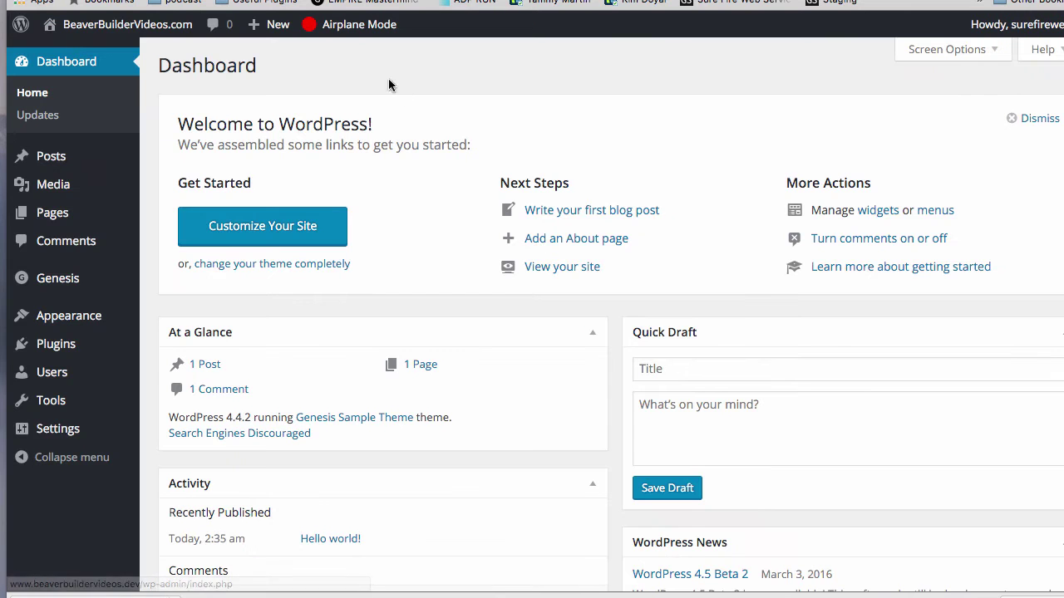
mouse_move(91, 352)
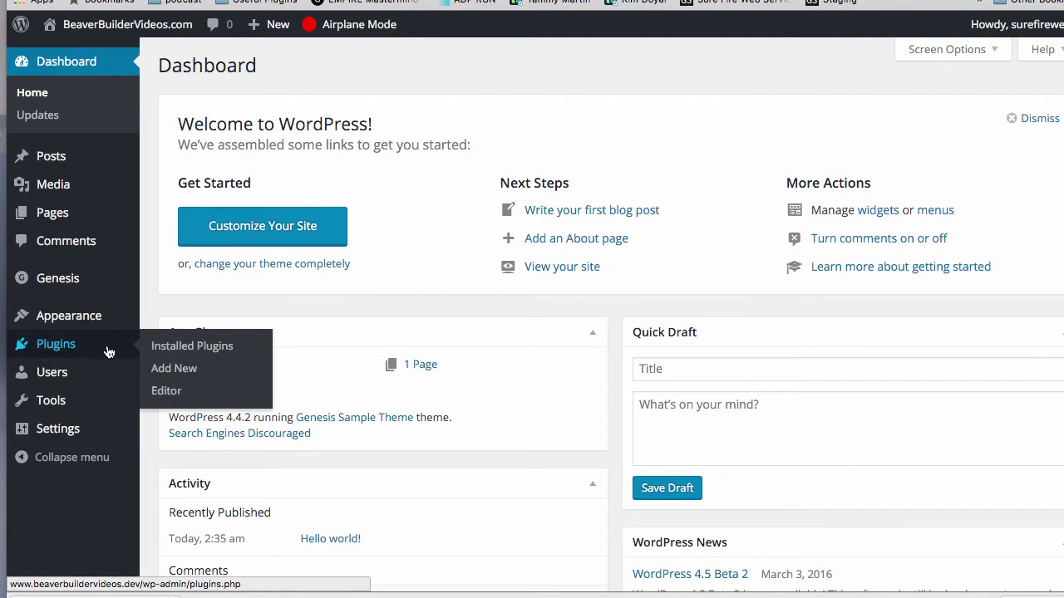
left_click(172, 374)
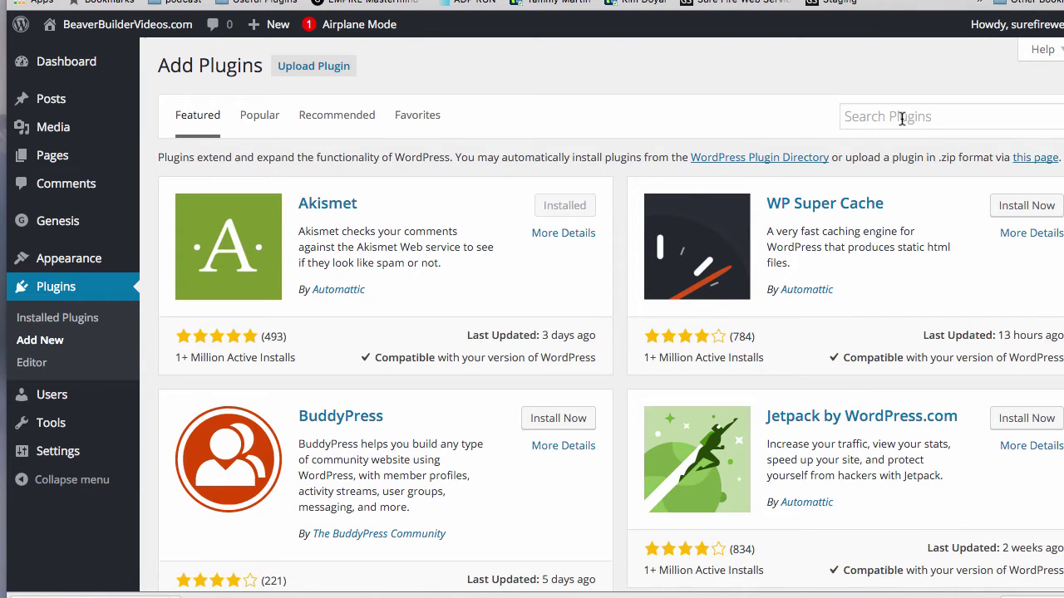
Search the plugin directory for "title toggle genesis".
left_click(902, 118)
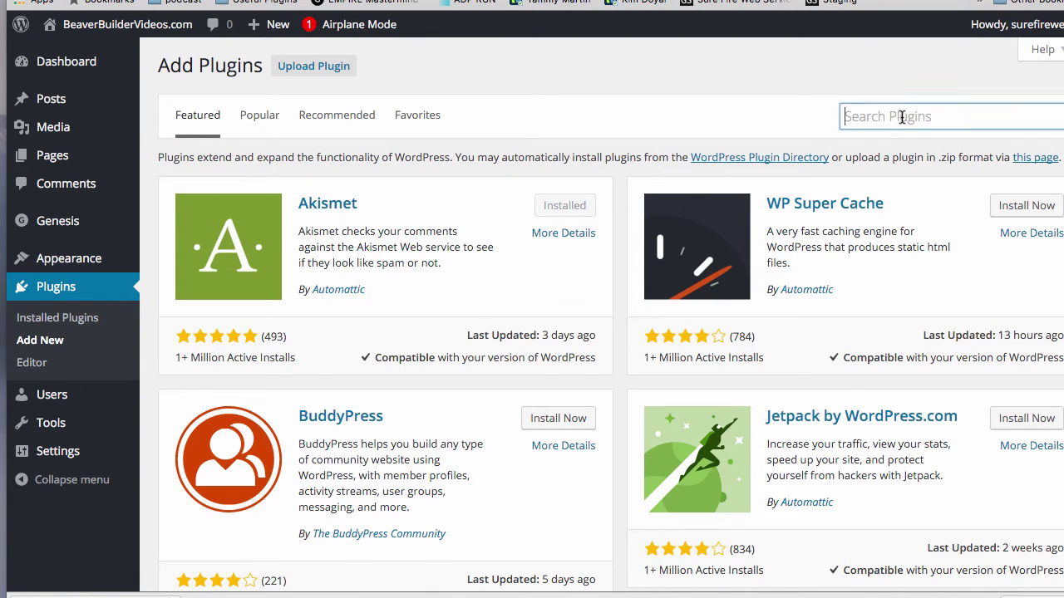
type("Title")
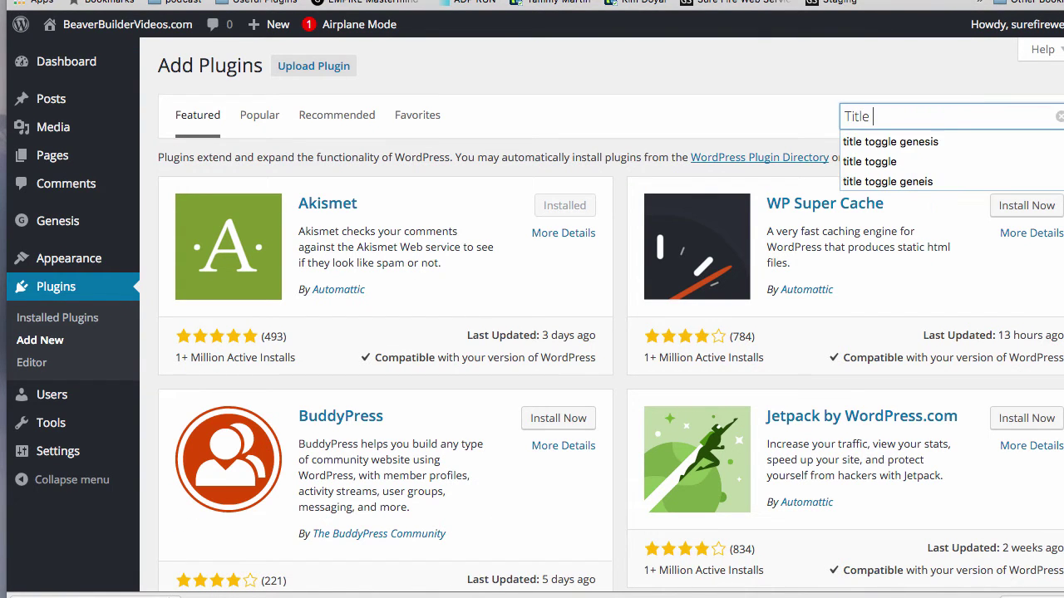
key("Down")
key("Return")
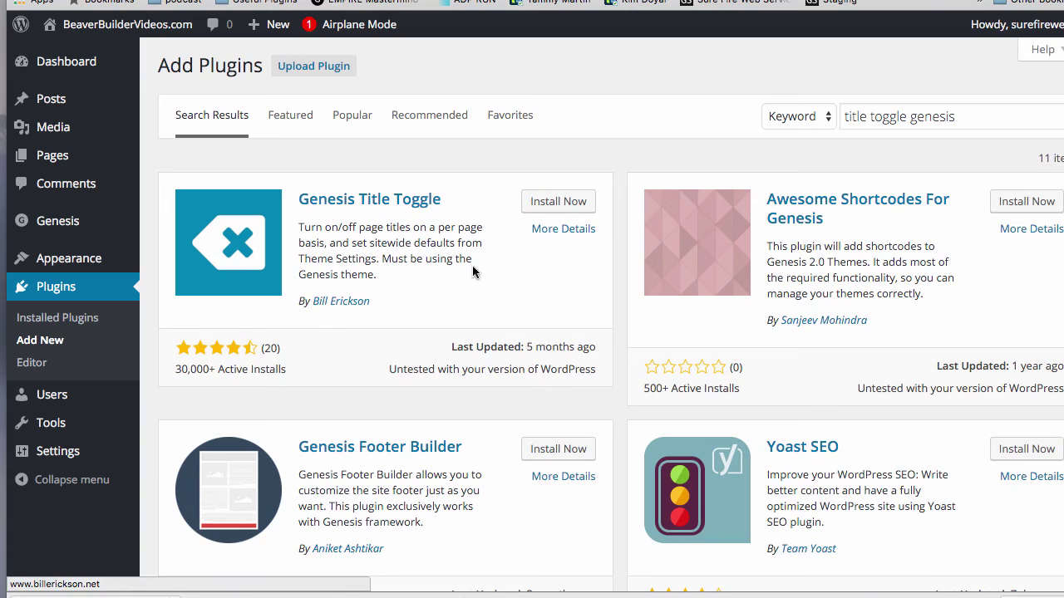
Install and activate the Genesis Title Toggle plugin.
left_click(557, 202)
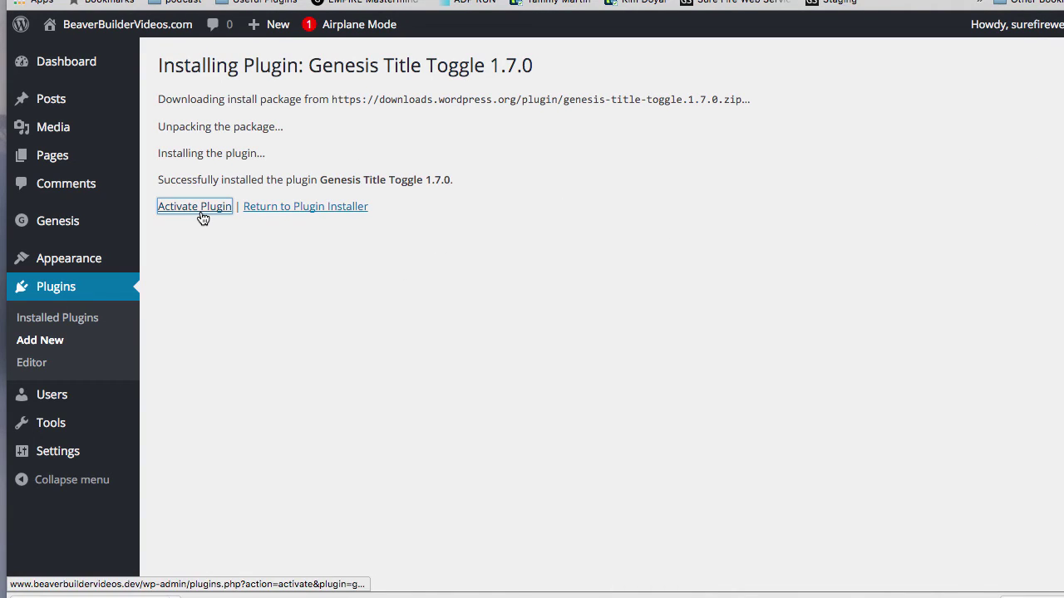
left_click(197, 207)
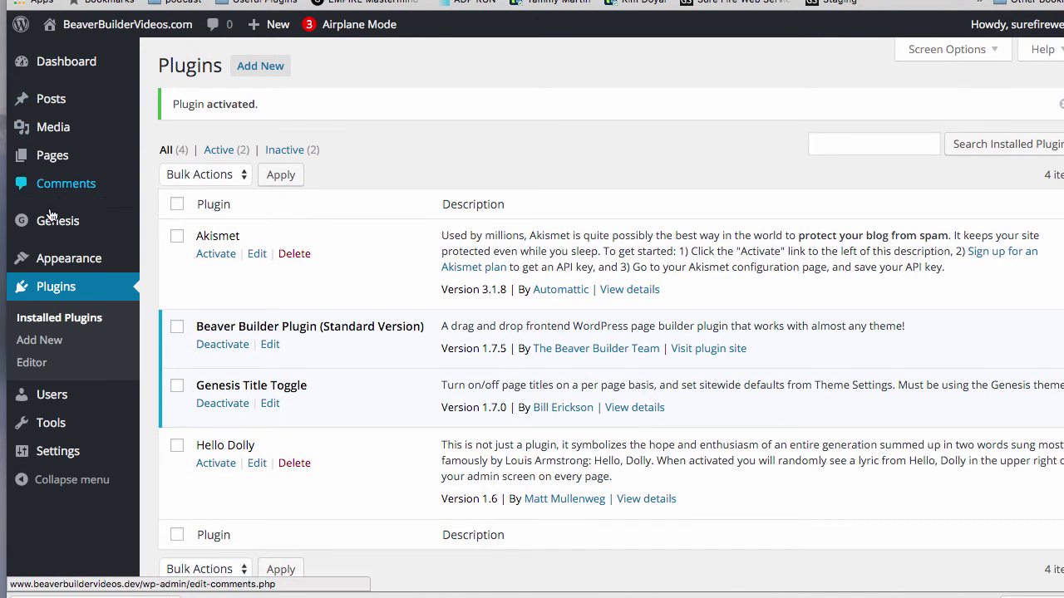
Open the Sample Page for editing from the list of all pages and look through its settings for the Title Toggle option.
mouse_move(50, 155)
left_click(173, 159)
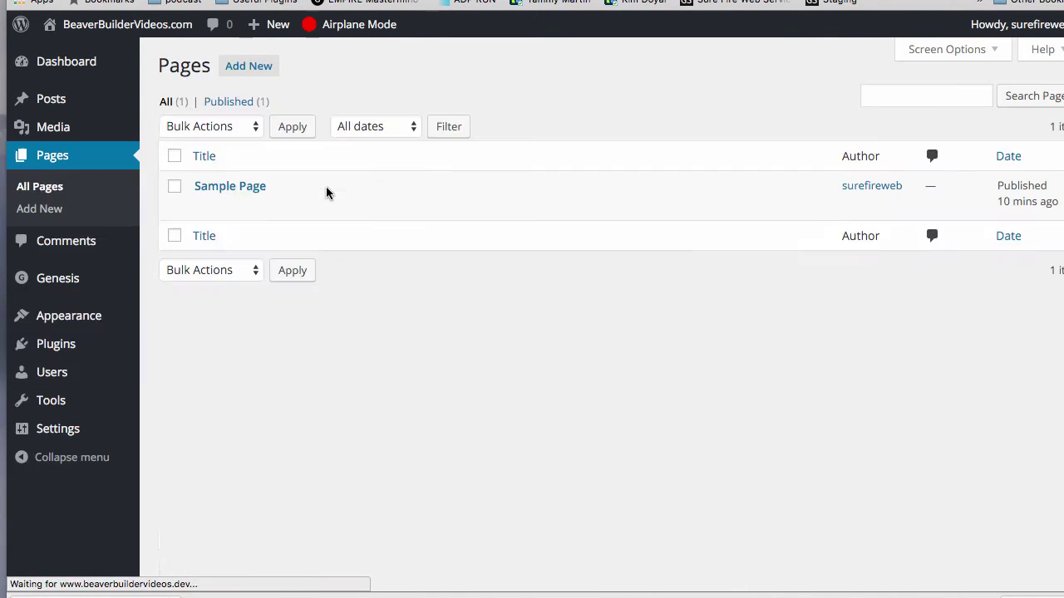
left_click(246, 187)
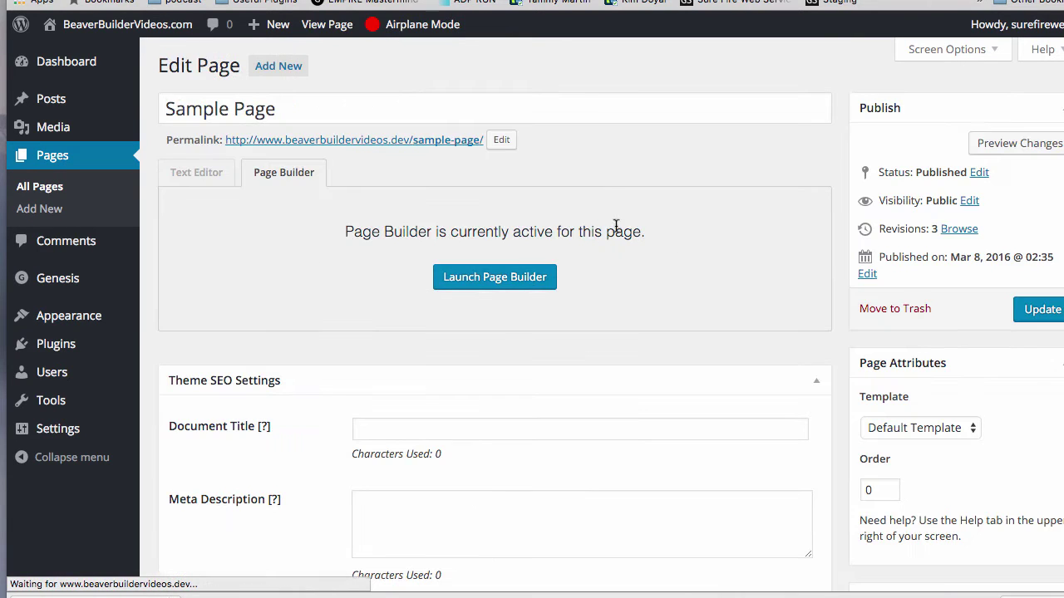
scroll(579, 191, "down", 10)
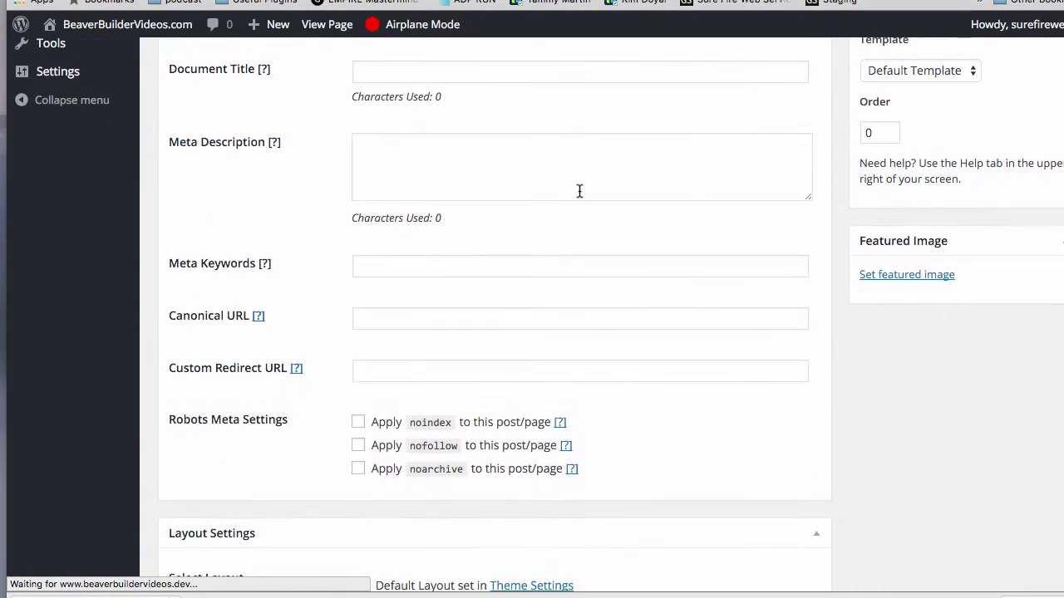
scroll(579, 191, "down", 4)
scroll(579, 191, "up", 13)
scroll(580, 191, "down", 9)
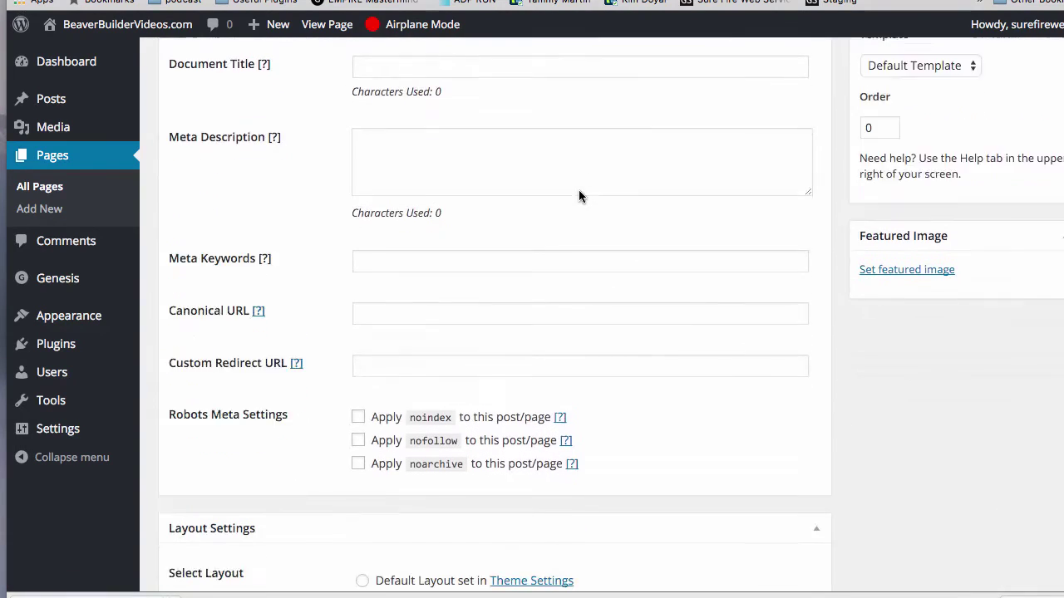
scroll(579, 194, "down", 15)
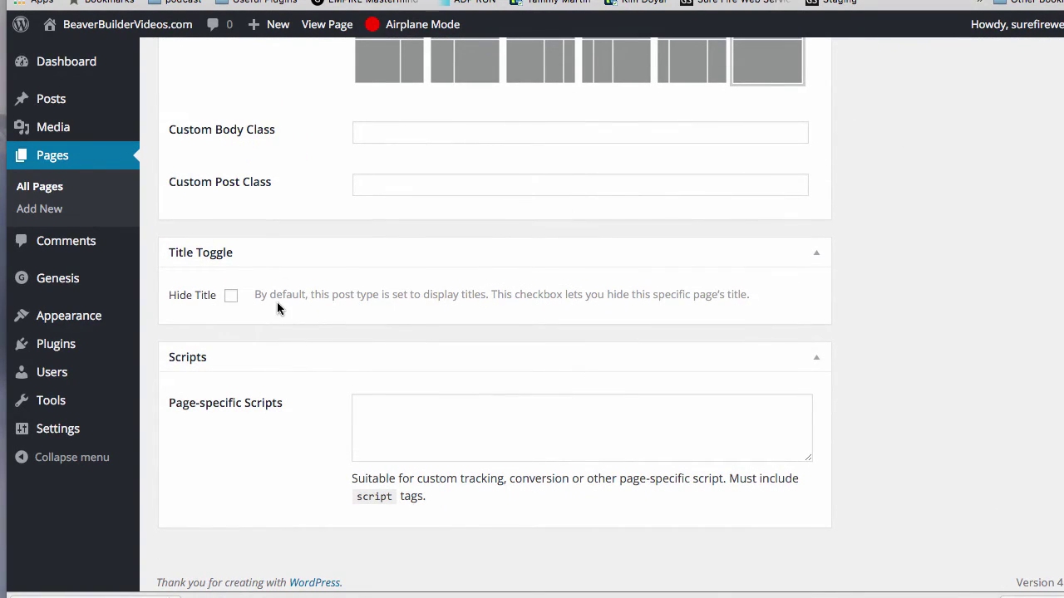
scroll(277, 309, "up", 15)
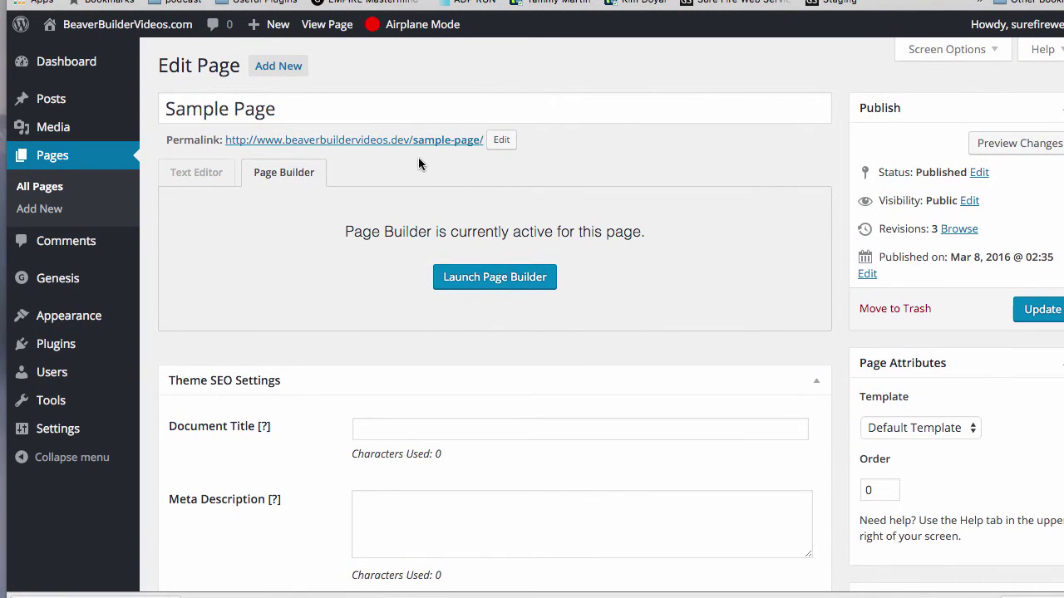
Open the live Sample Page from its permalink and examine the page title against the "Our Services" heading.
right_click(414, 144)
left_click(465, 228)
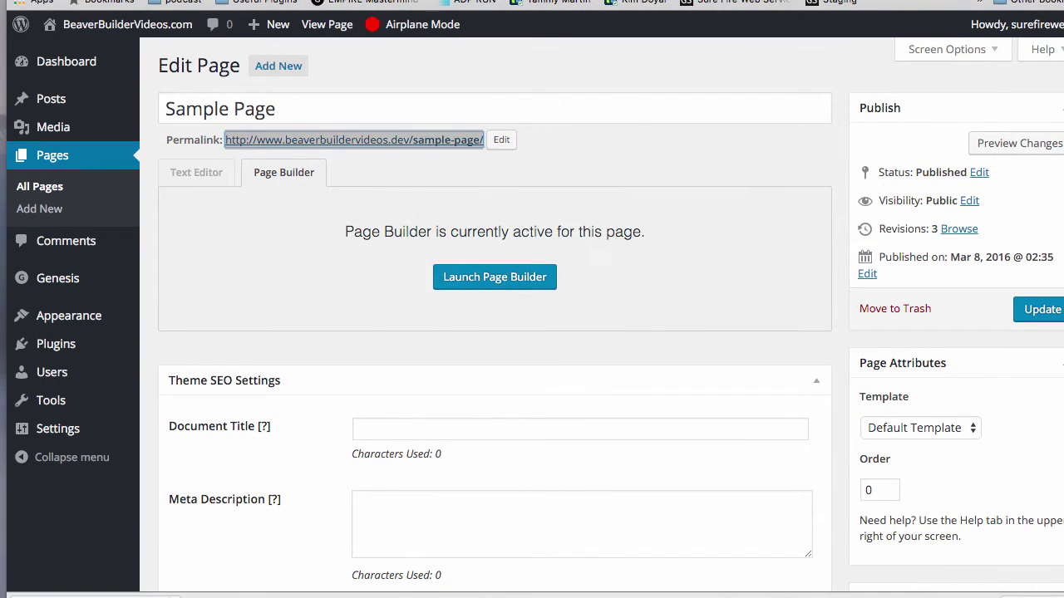
key("Return")
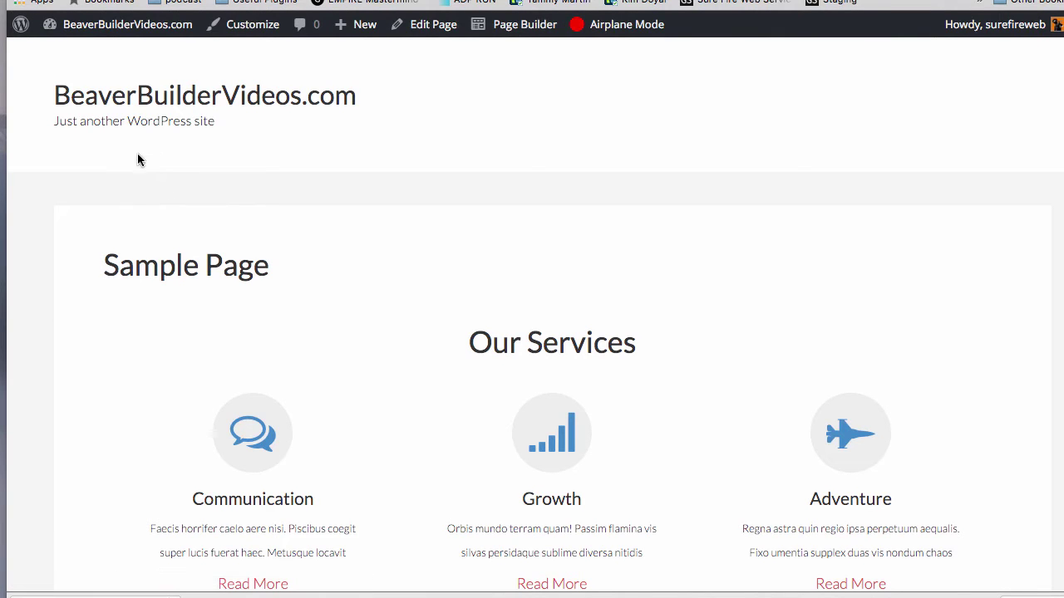
left_click_drag(109, 265, 280, 264)
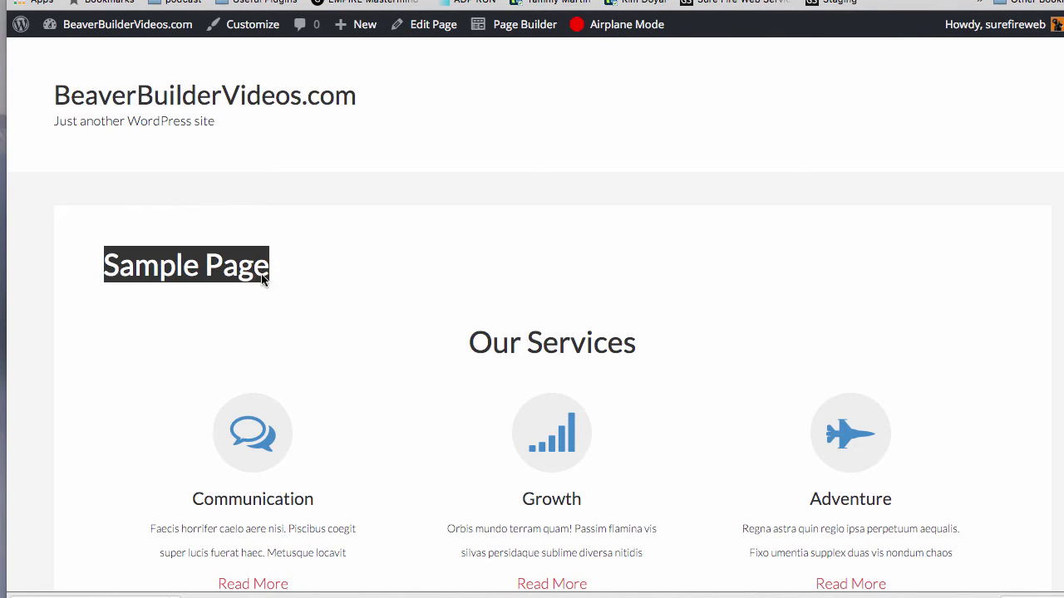
scroll(250, 274, "down", 1)
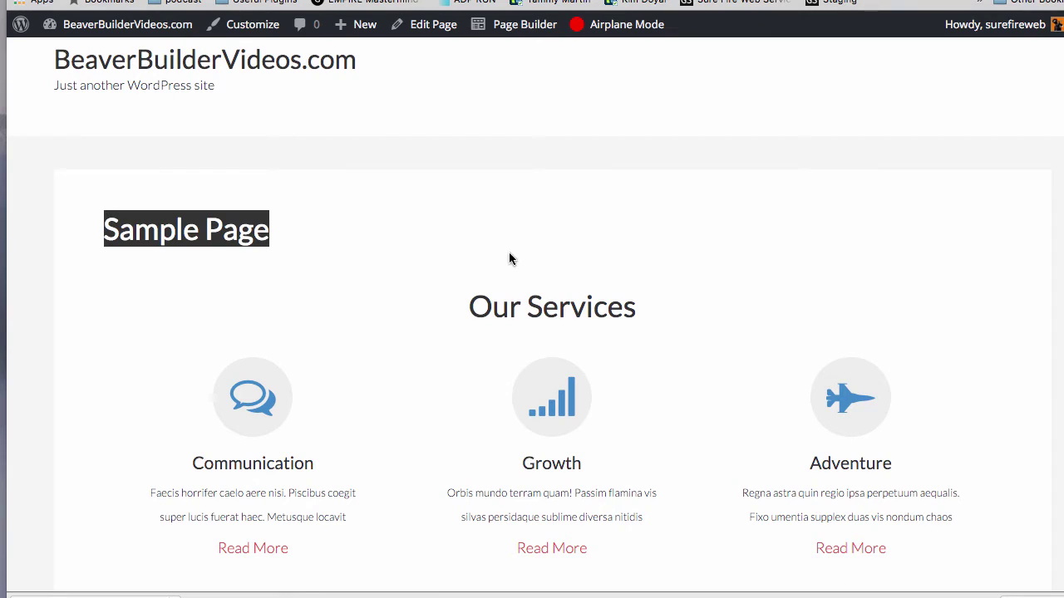
left_click_drag(470, 301, 610, 301)
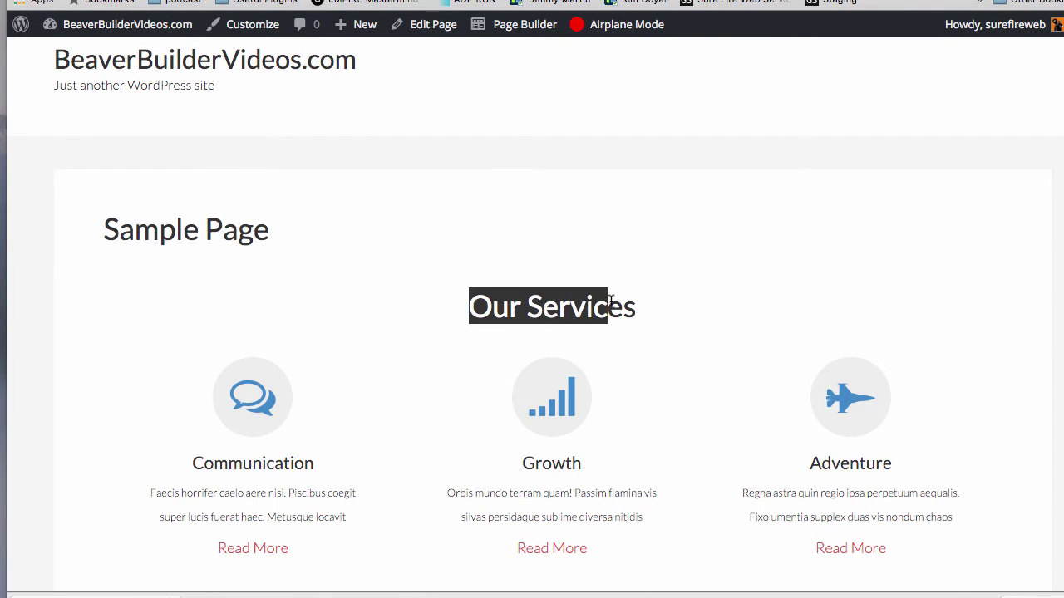
left_click(655, 309)
left_click_drag(480, 306, 634, 307)
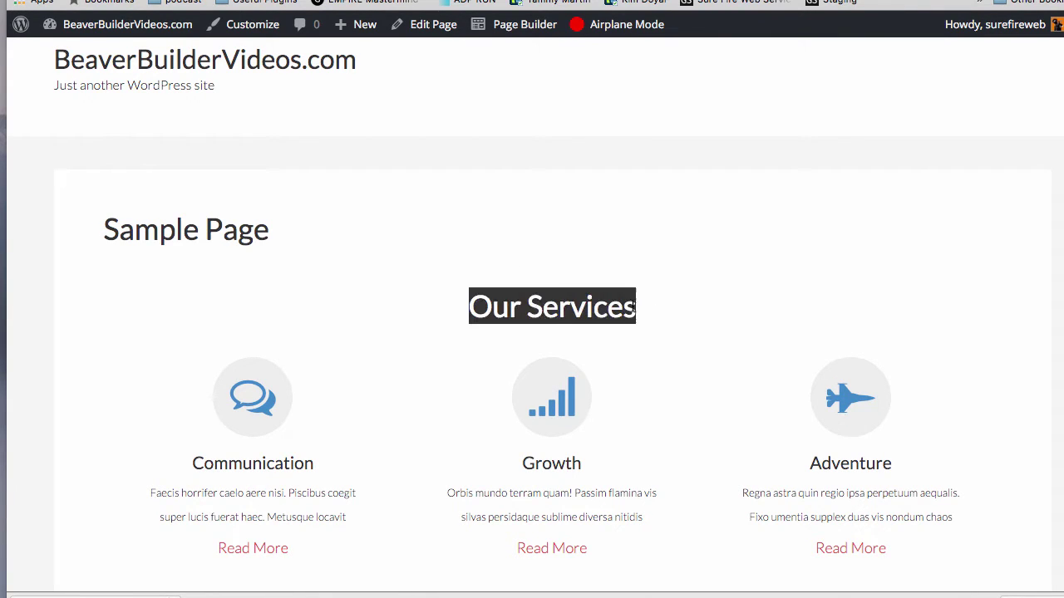
left_click(175, 239)
scroll(155, 219, "down", 1)
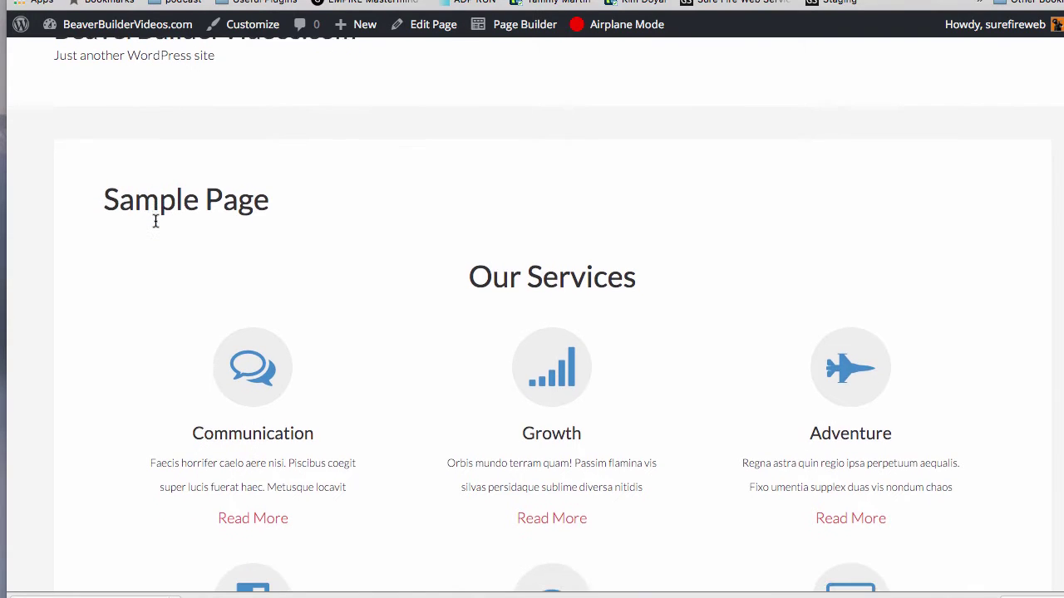
left_click_drag(108, 186, 279, 191)
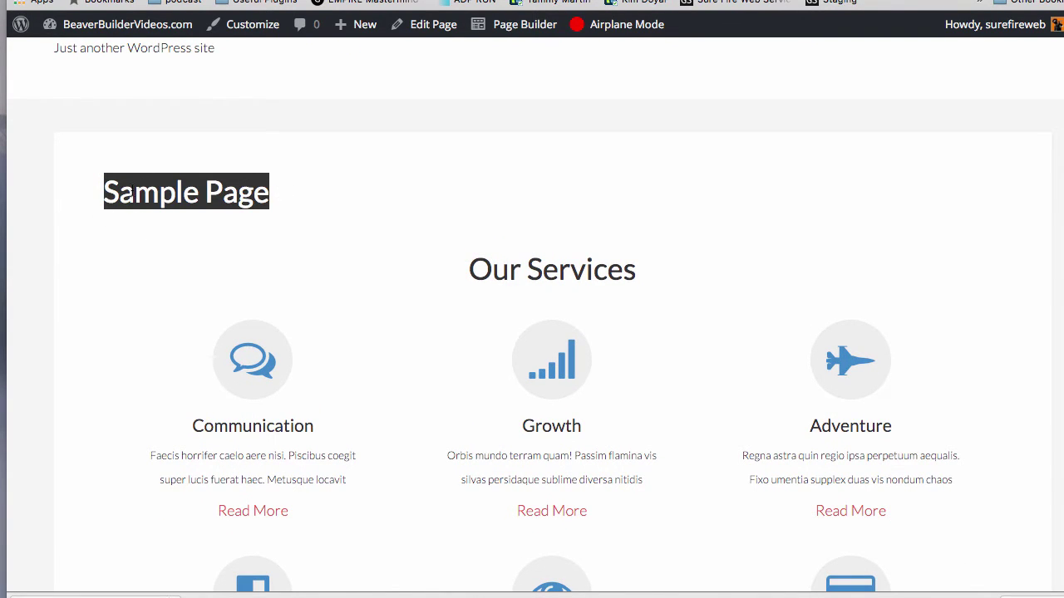
left_click(506, 238)
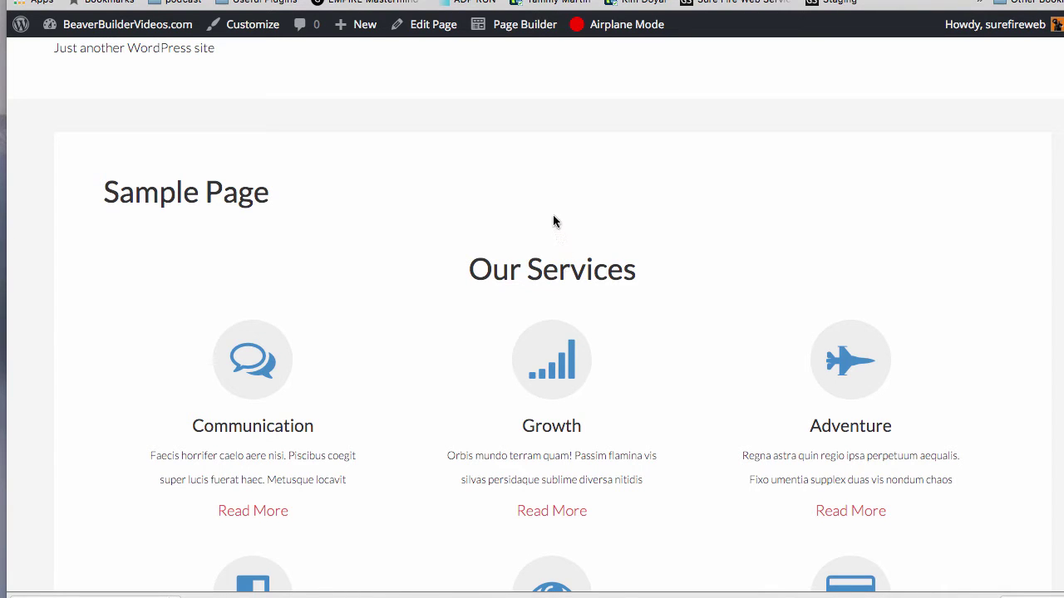
Return to the Sample Page's edit screen, enable Hide Title under Title Toggle and update the page.
key("super+Left")
scroll(256, 307, "down", 10)
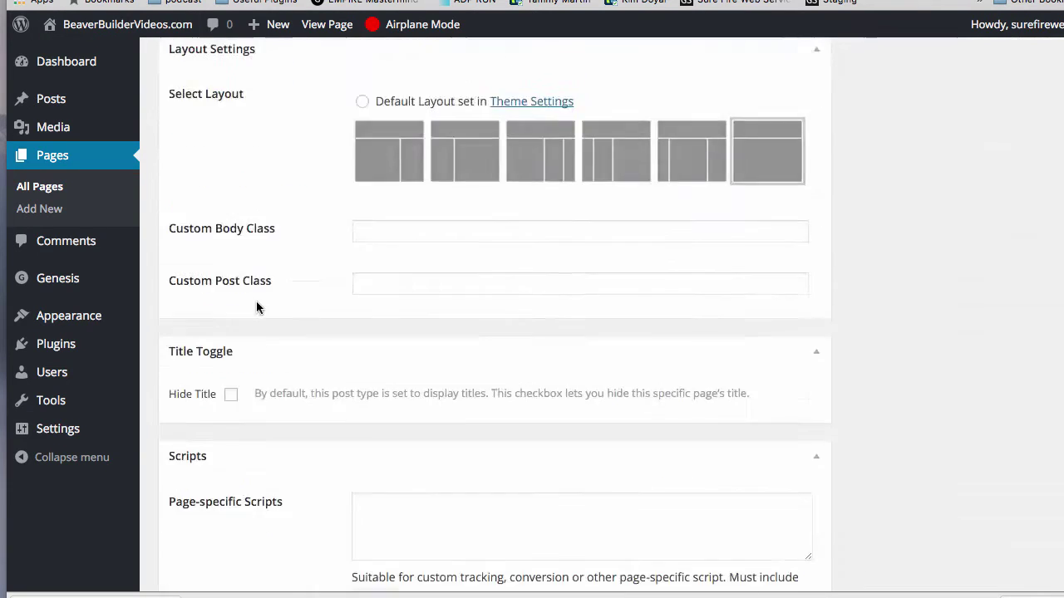
left_click(230, 289)
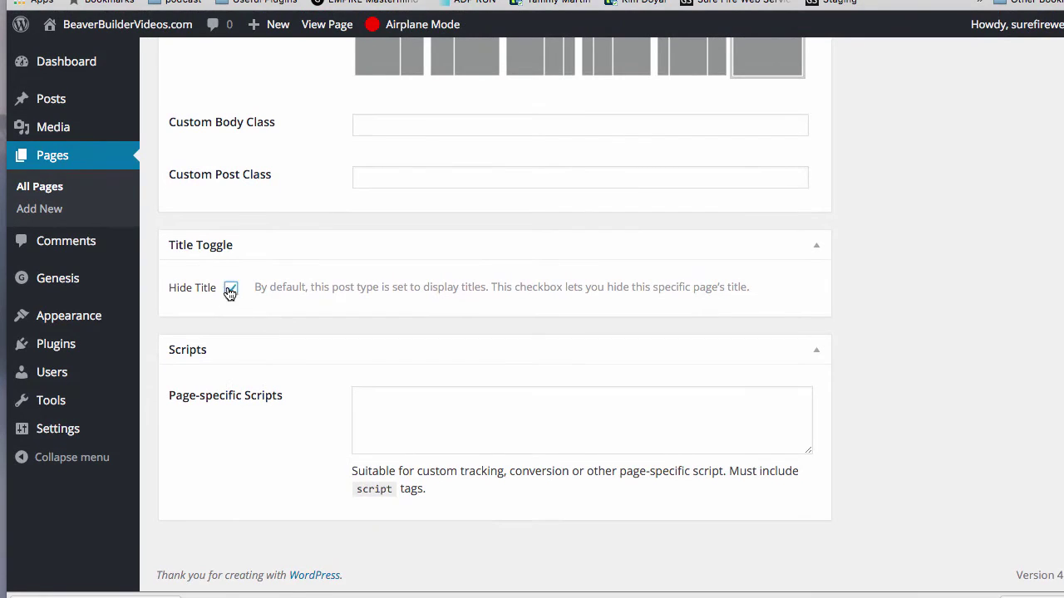
scroll(485, 342, "up", 10)
left_click(1045, 310)
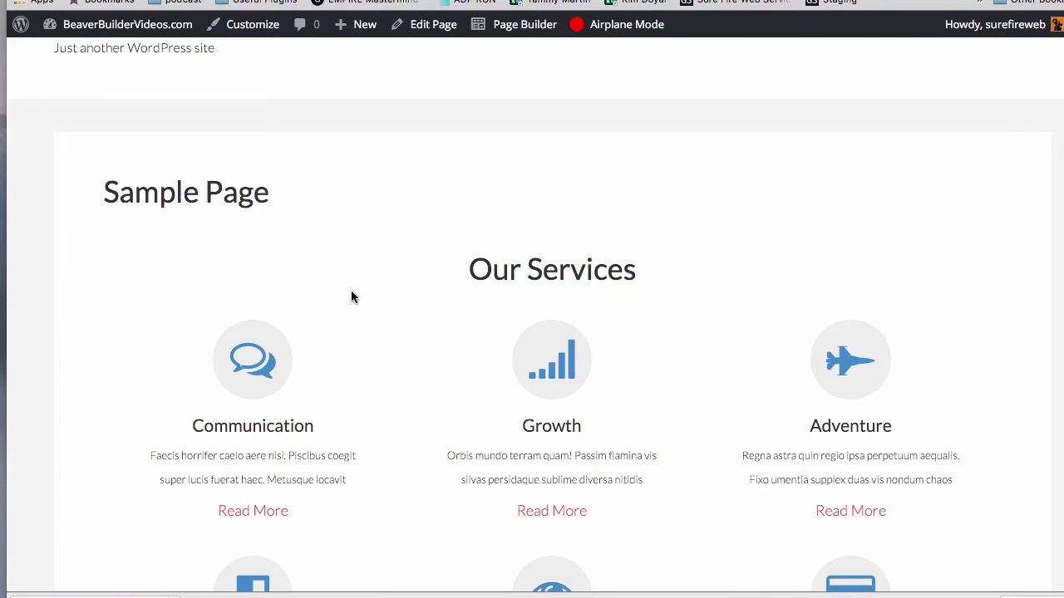
Reload the live Sample Page and check the area above the "Our Services" heading.
key("super+r")
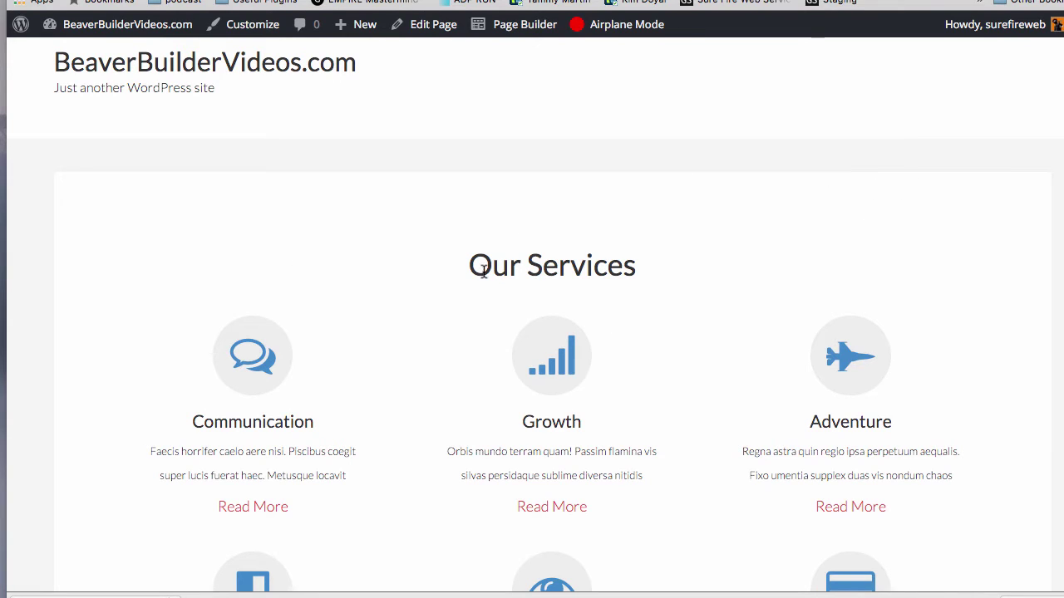
left_click_drag(483, 272, 623, 265)
left_click(622, 264)
scroll(595, 313, "up", 1)
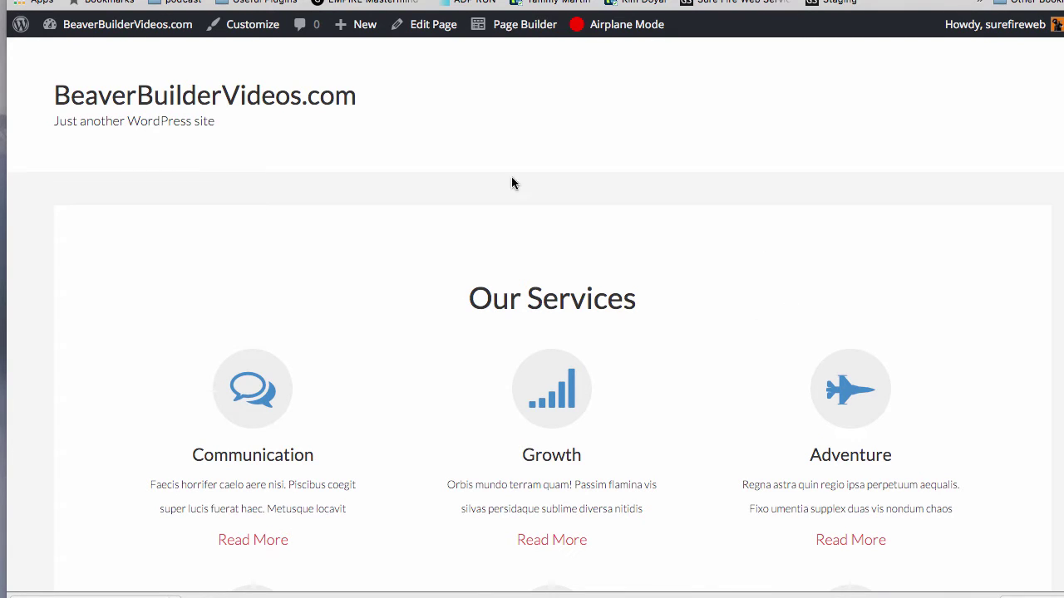
Go to the site's WordPress dashboard and open the page for adding new plugins.
mouse_move(142, 28)
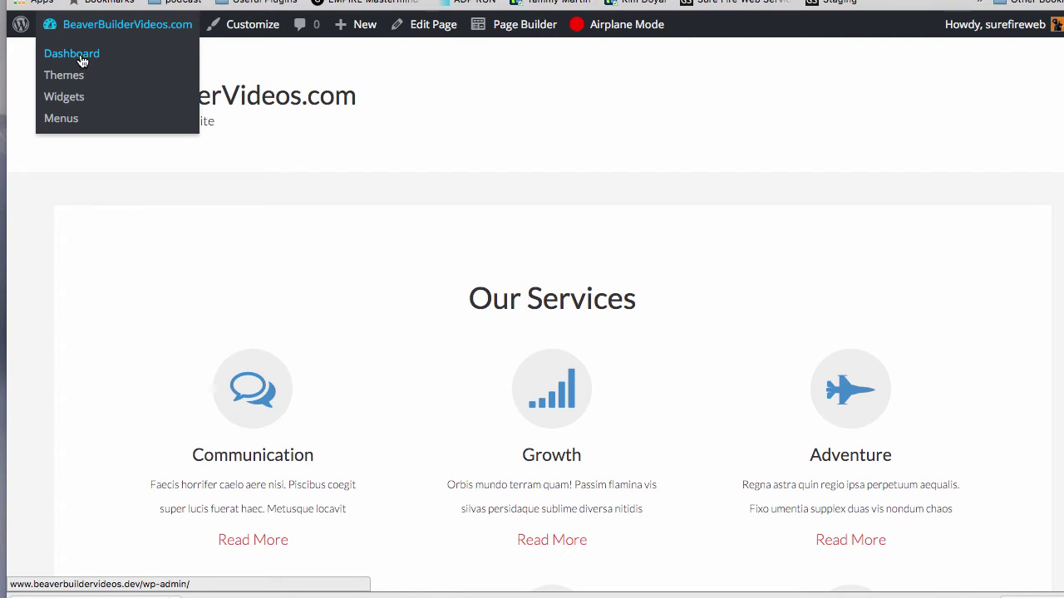
left_click(83, 61)
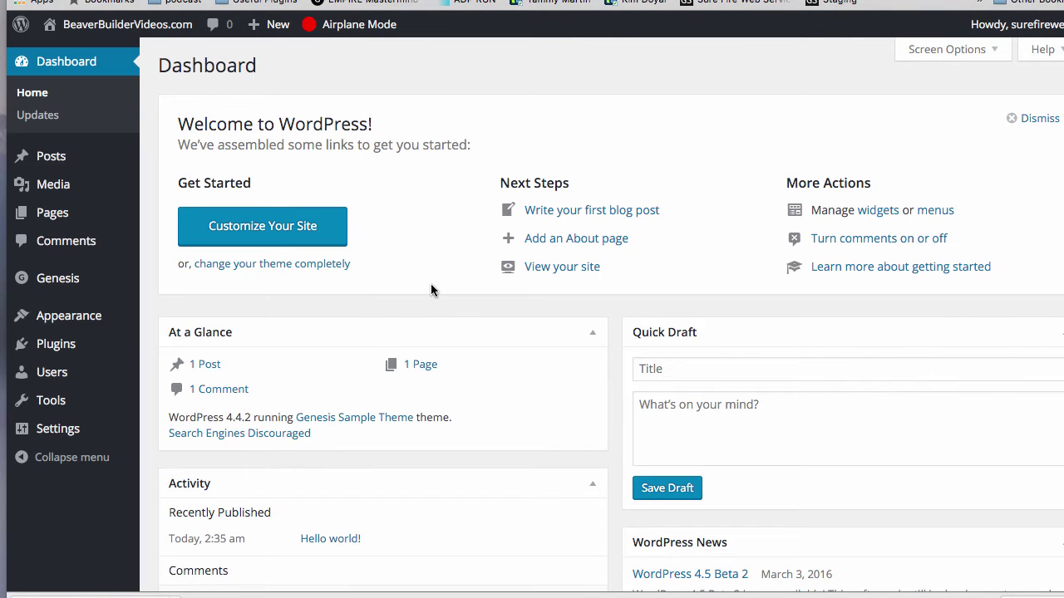
mouse_move(57, 324)
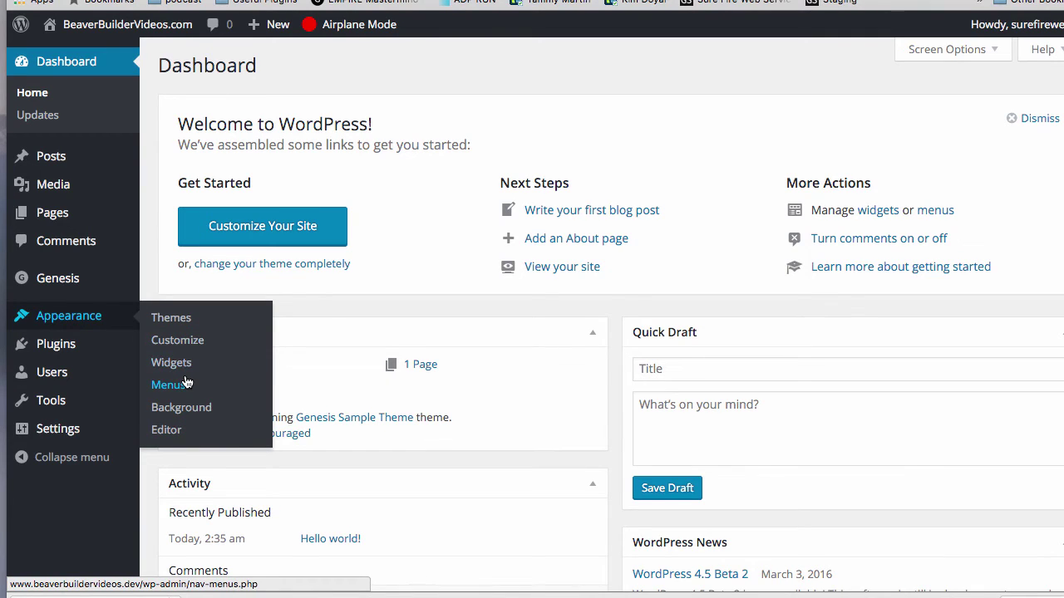
mouse_move(33, 347)
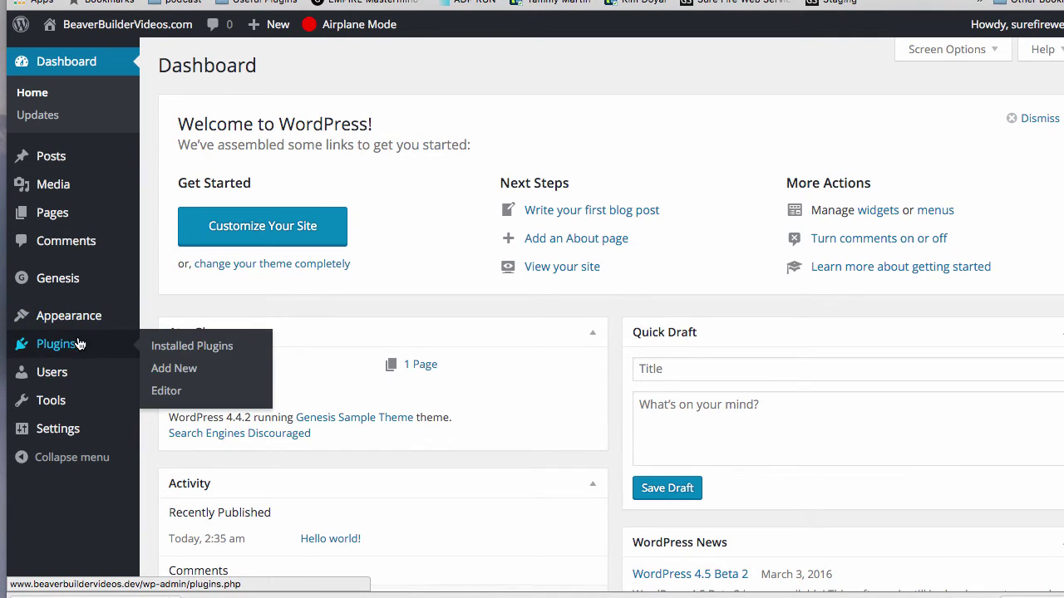
left_click(189, 371)
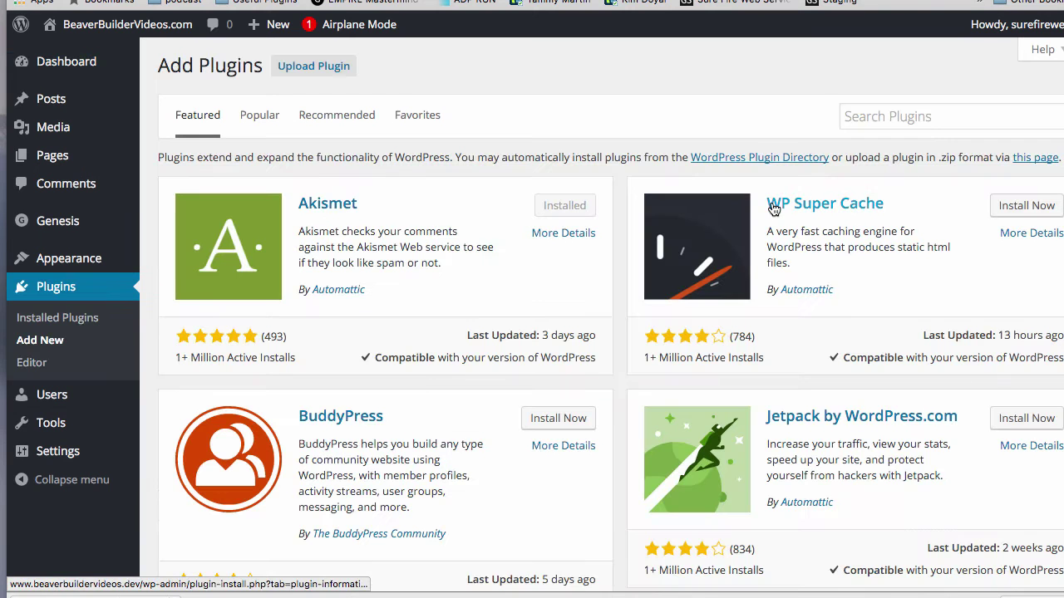
Search the plugin directory for "genesis dambuster".
left_click(900, 118)
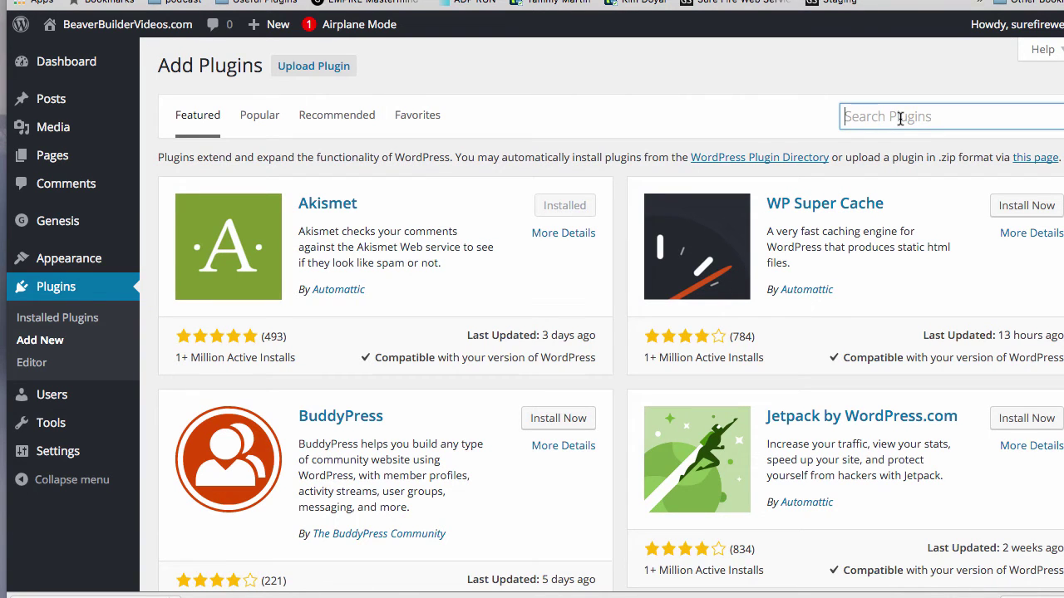
type("genesis dam")
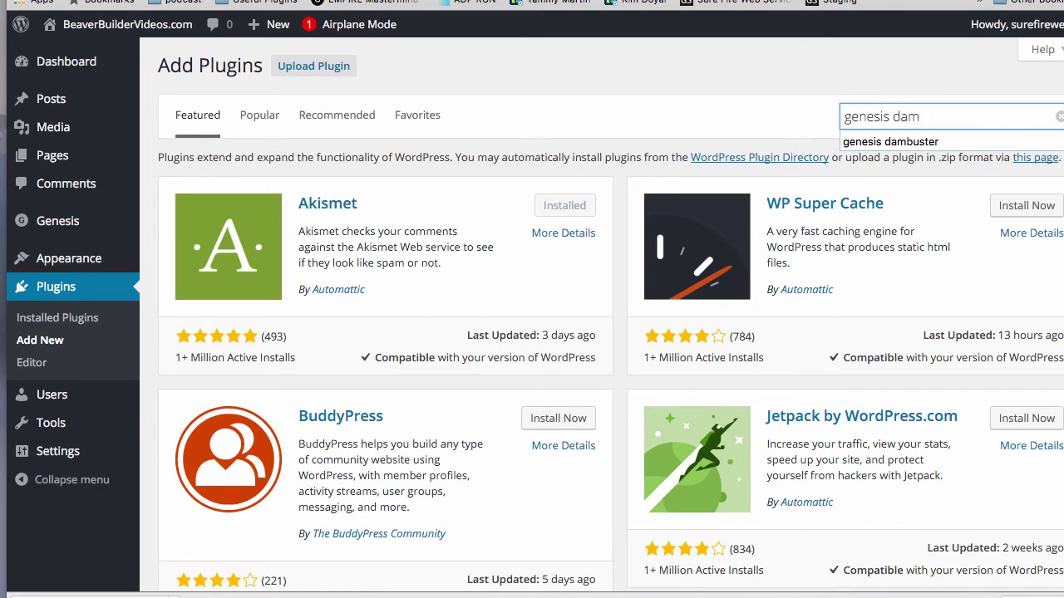
key("Down")
key("Return")
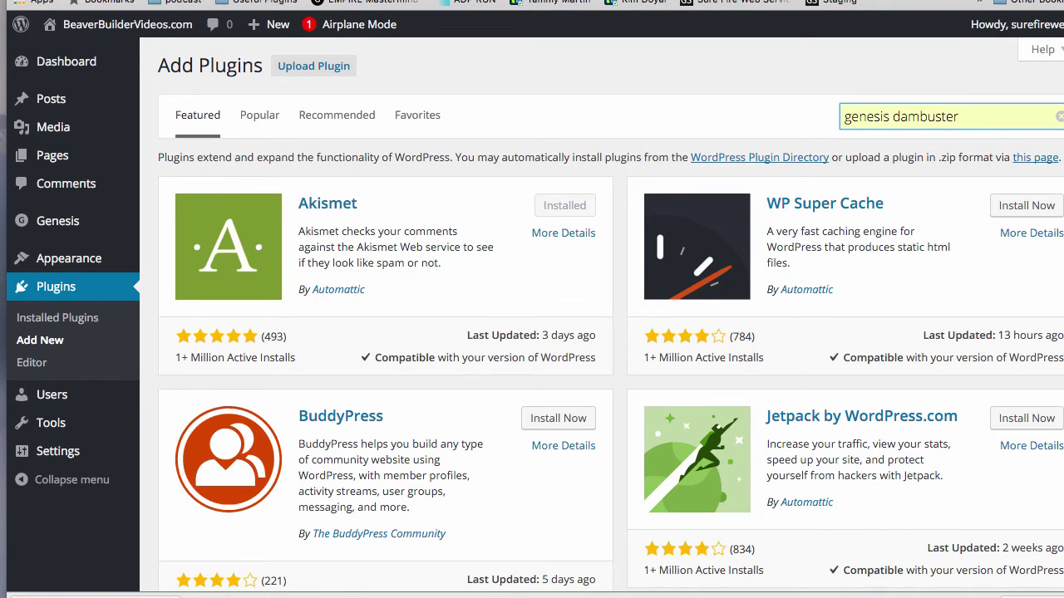
key("Return")
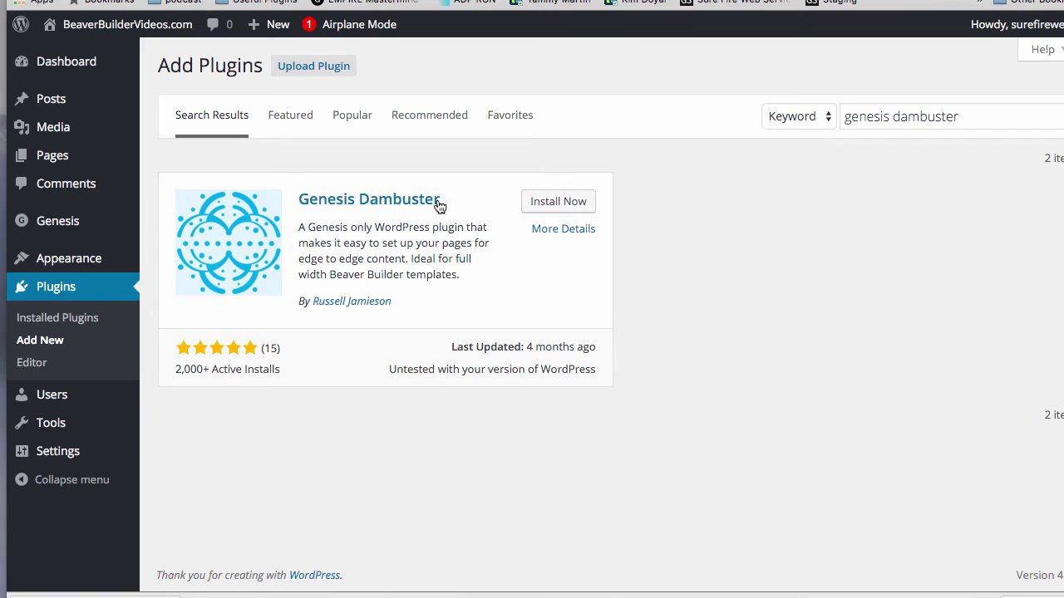
Install and activate the Genesis Dambuster plugin.
left_click(566, 205)
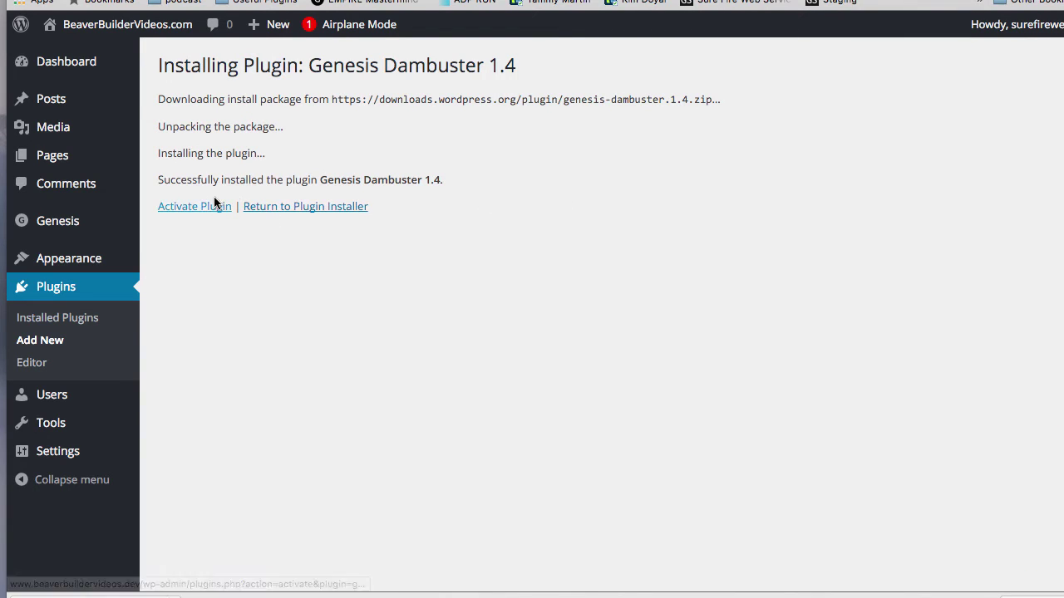
left_click(218, 208)
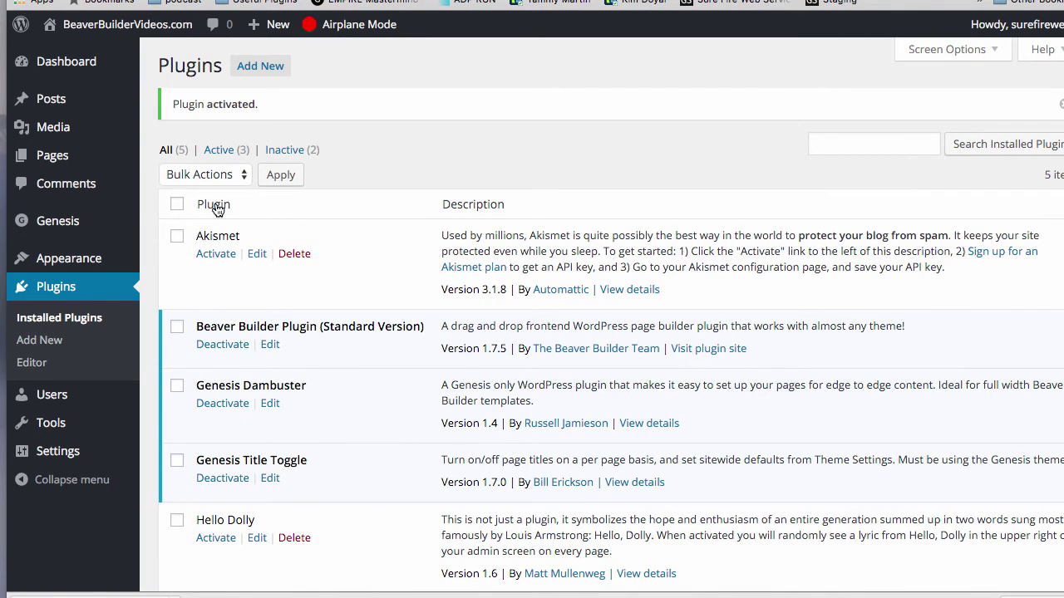
Open Sample Page for editing from the site's list of all pages.
mouse_move(58, 157)
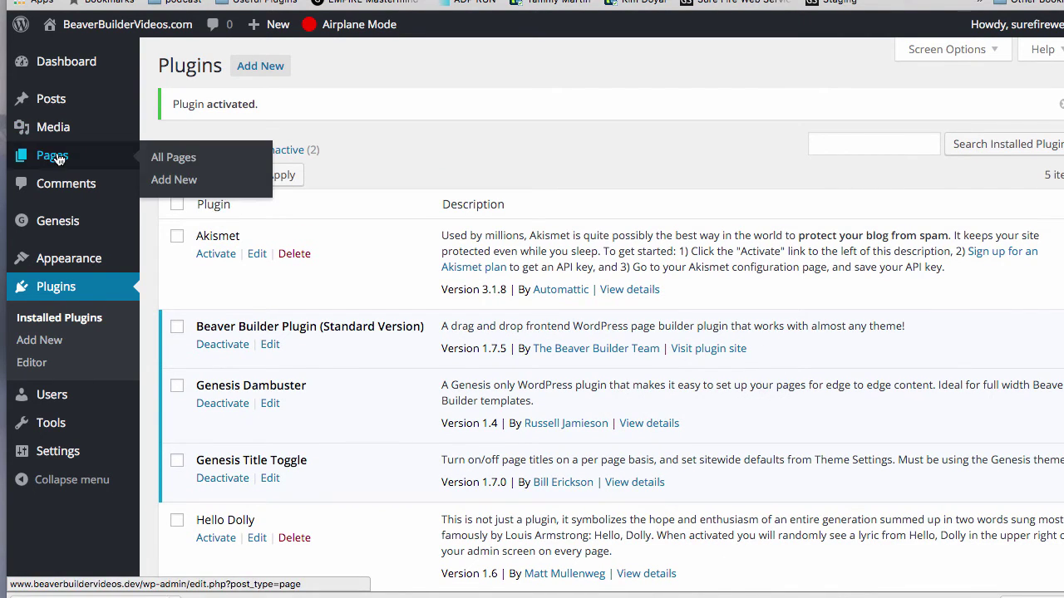
left_click(172, 159)
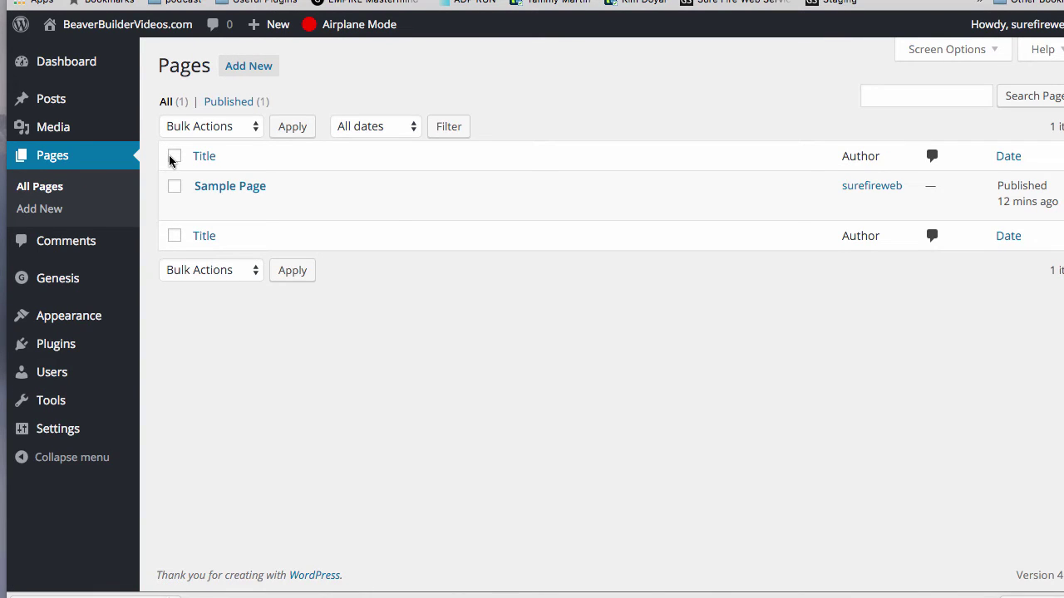
left_click(236, 190)
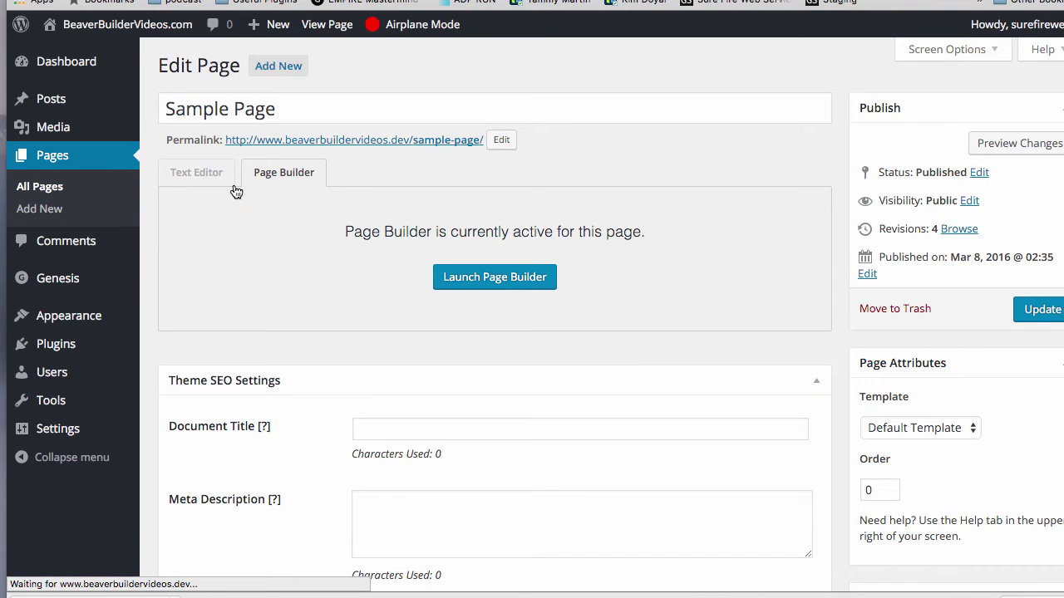
Enable the Genesis Dambuster tweaks for Sample Page.
scroll(330, 232, "down", 10)
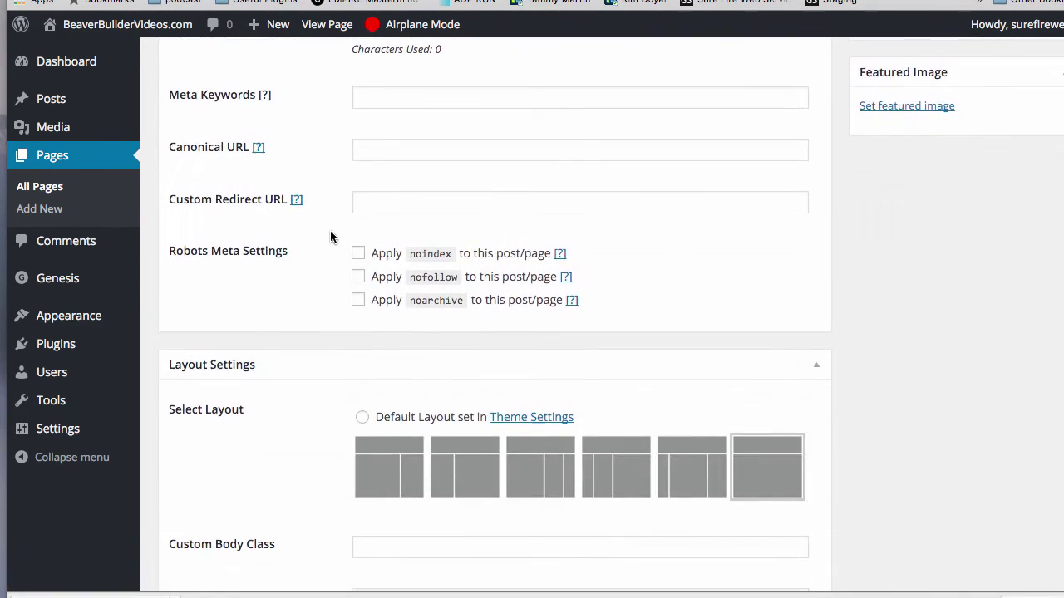
scroll(330, 237, "down", 3)
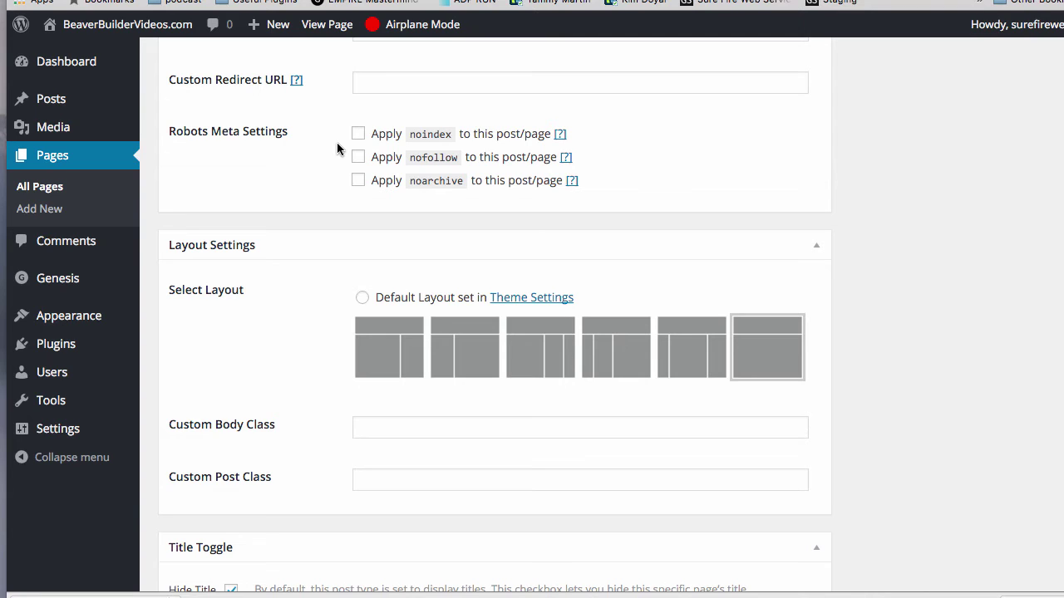
scroll(308, 209, "down", 6)
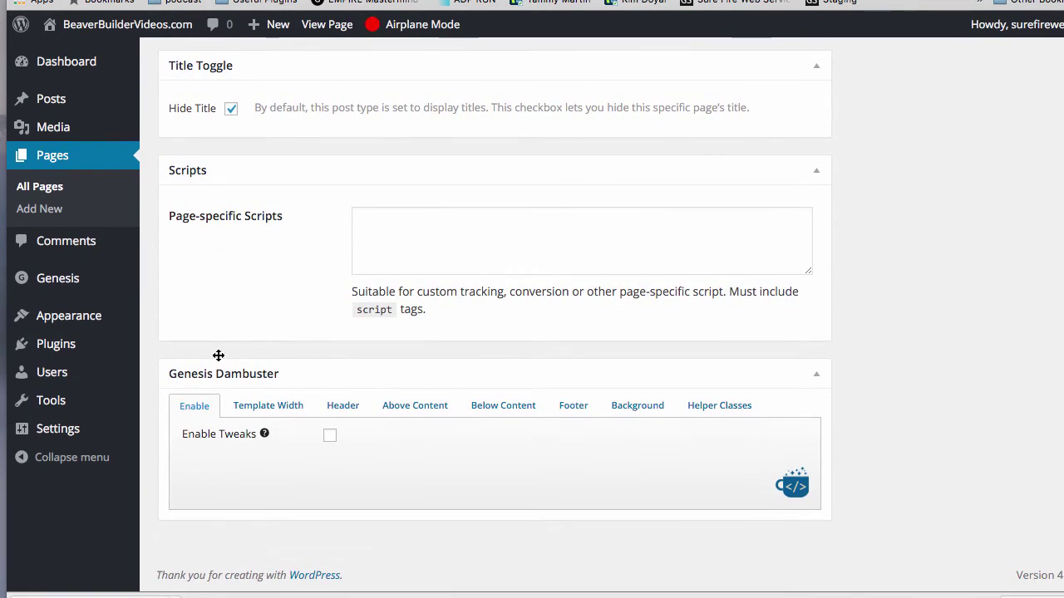
left_click(330, 439)
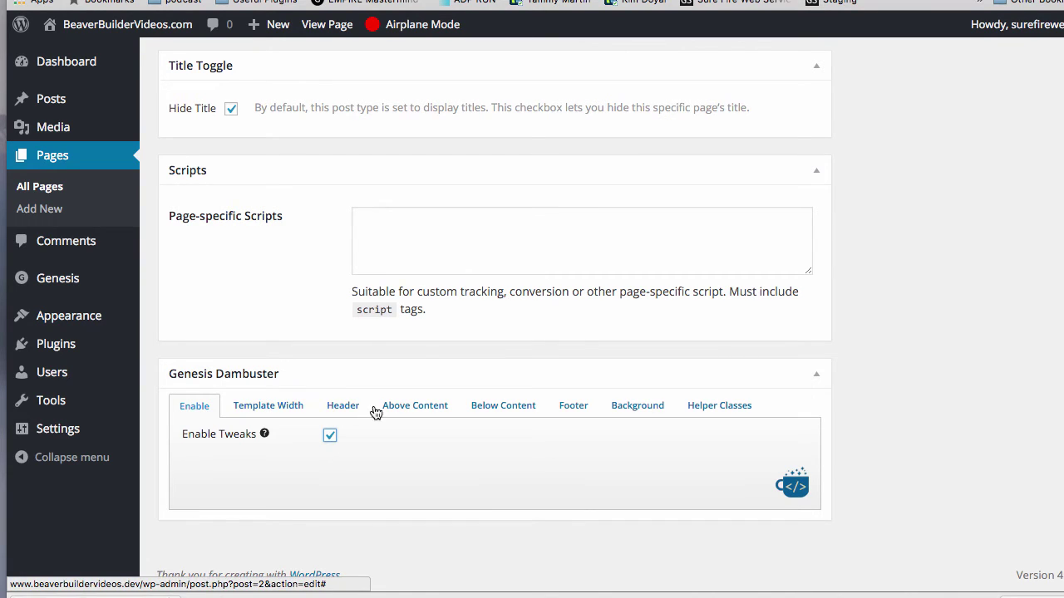
Review Genesis Dambuster's template width option and its header and navigation removal options.
left_click(266, 408)
mouse_move(187, 436)
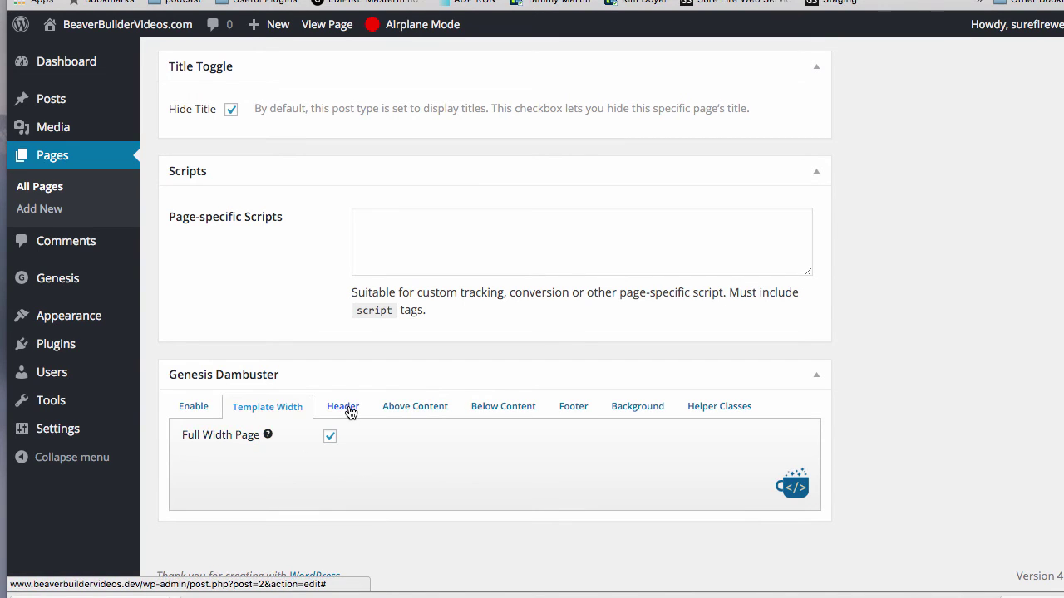
left_click(349, 412)
scroll(349, 413, "down", 1)
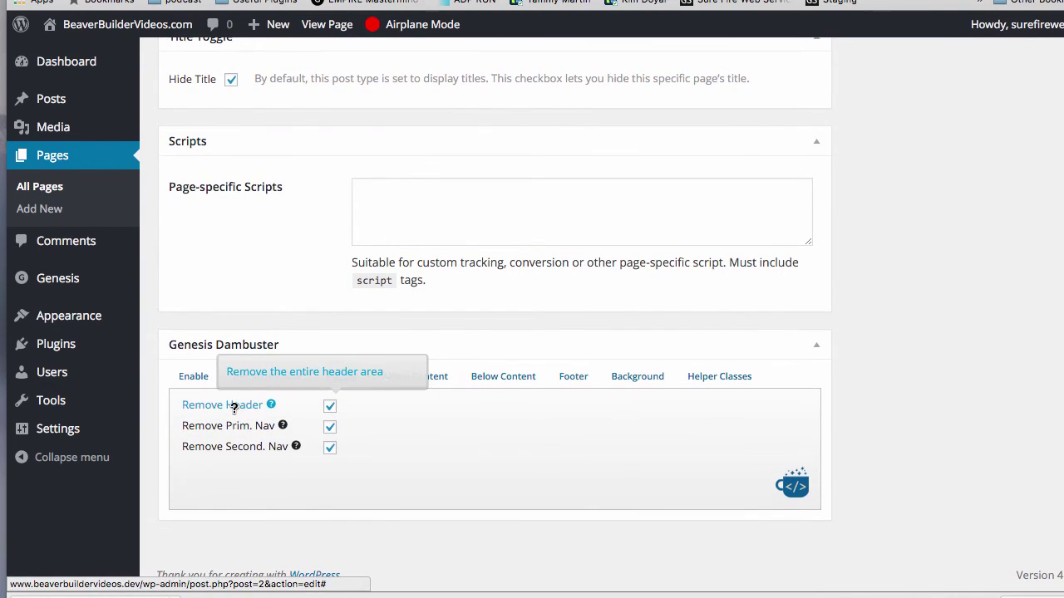
mouse_move(241, 425)
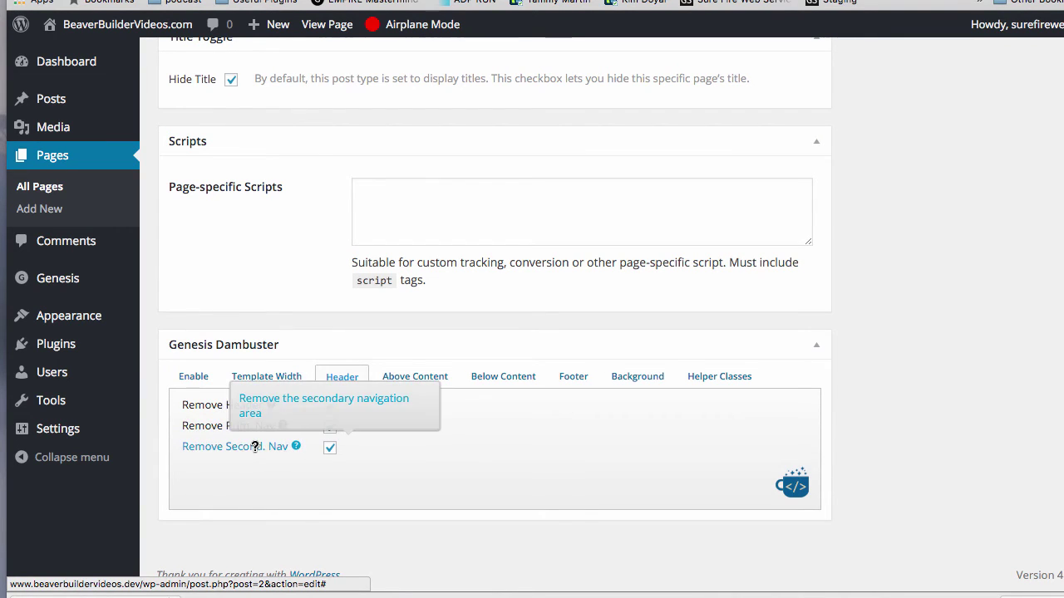
Examine the Dambuster options for removing elements above the content, from breadcrumbs to edit link, and compare them with the Title Toggle setting.
left_click(418, 379)
scroll(430, 409, "down", 2)
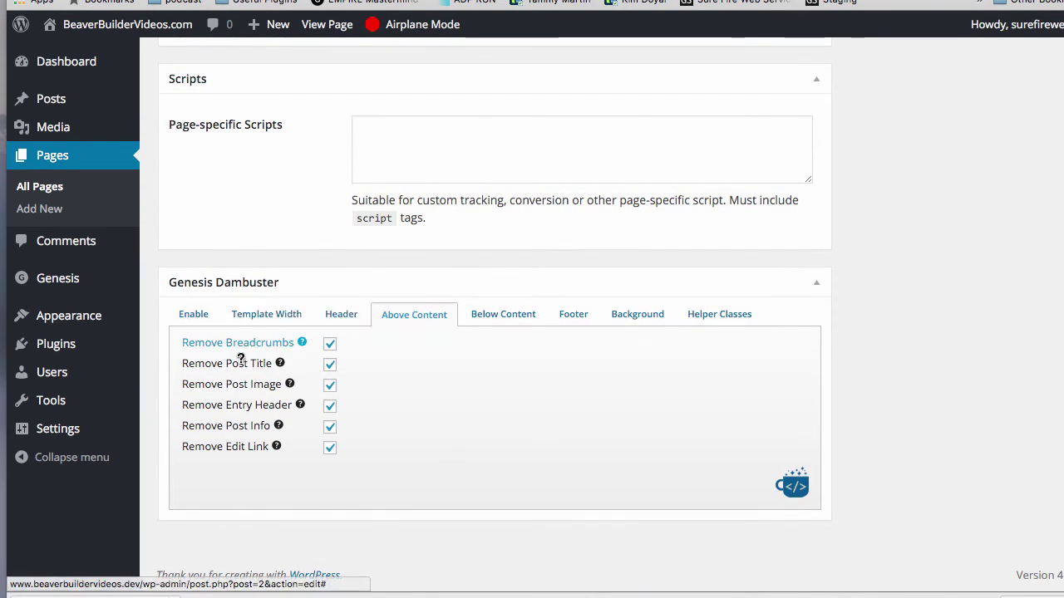
mouse_move(241, 363)
scroll(241, 370, "up", 4)
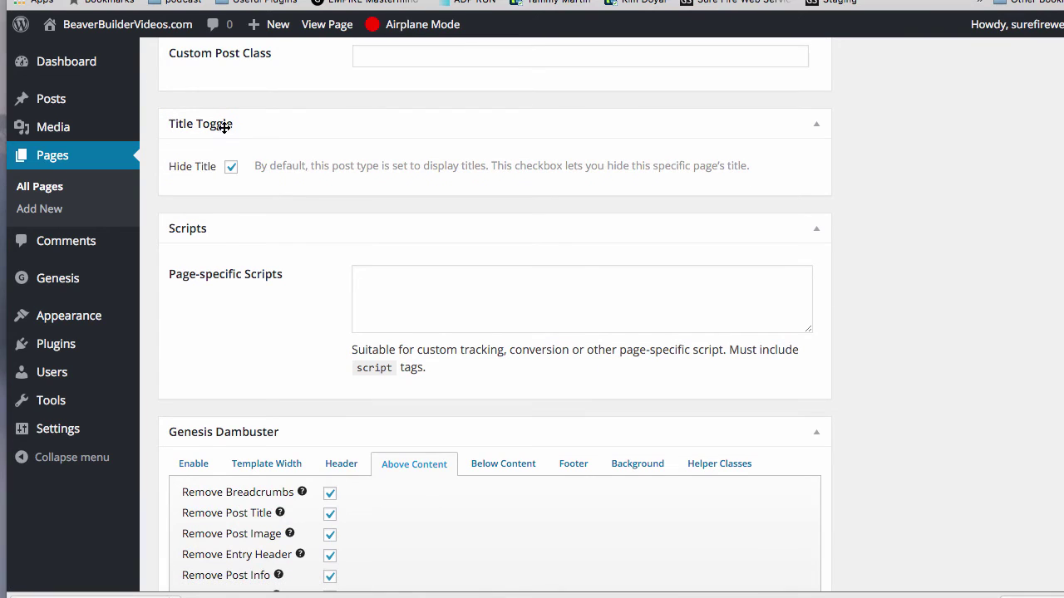
scroll(225, 135, "down", 4)
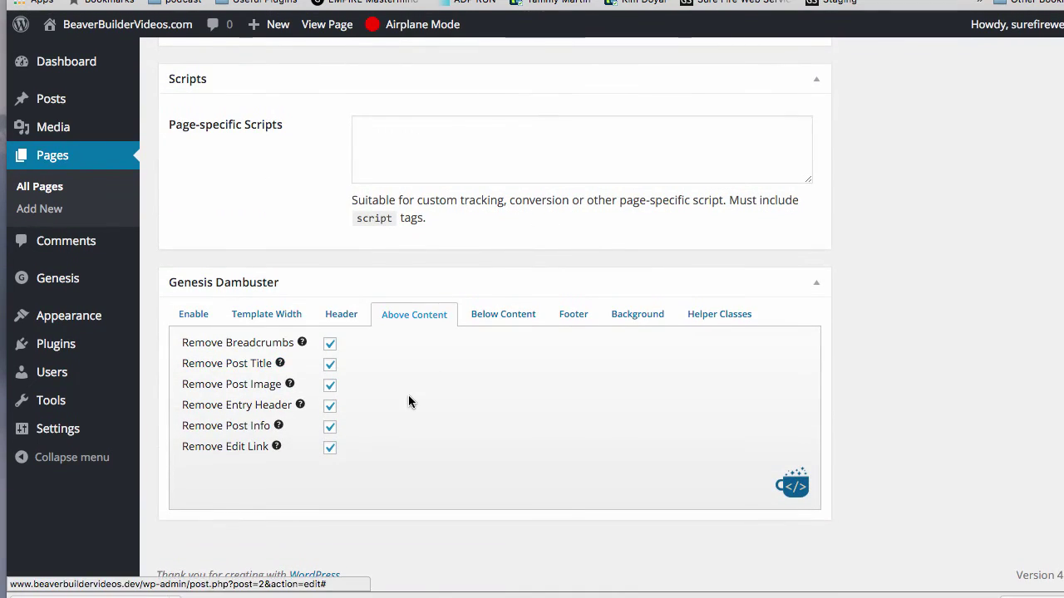
mouse_move(251, 387)
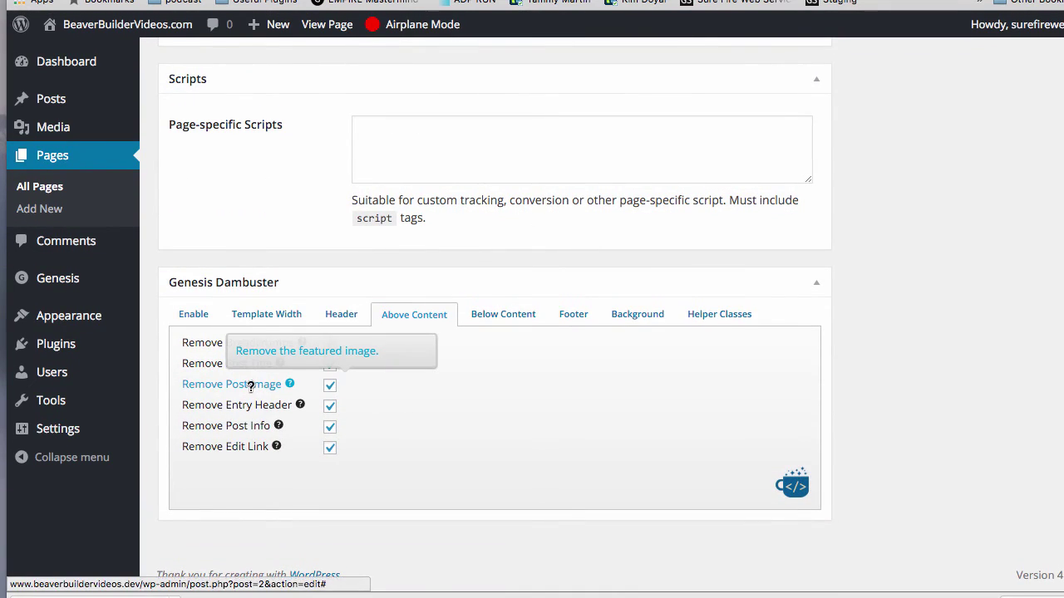
mouse_move(264, 409)
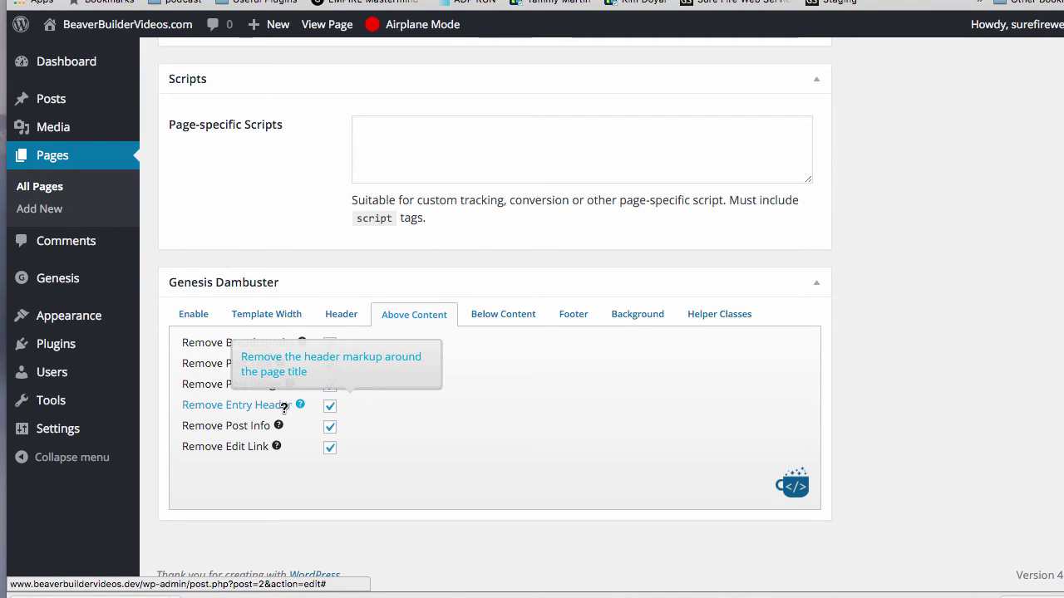
mouse_move(266, 429)
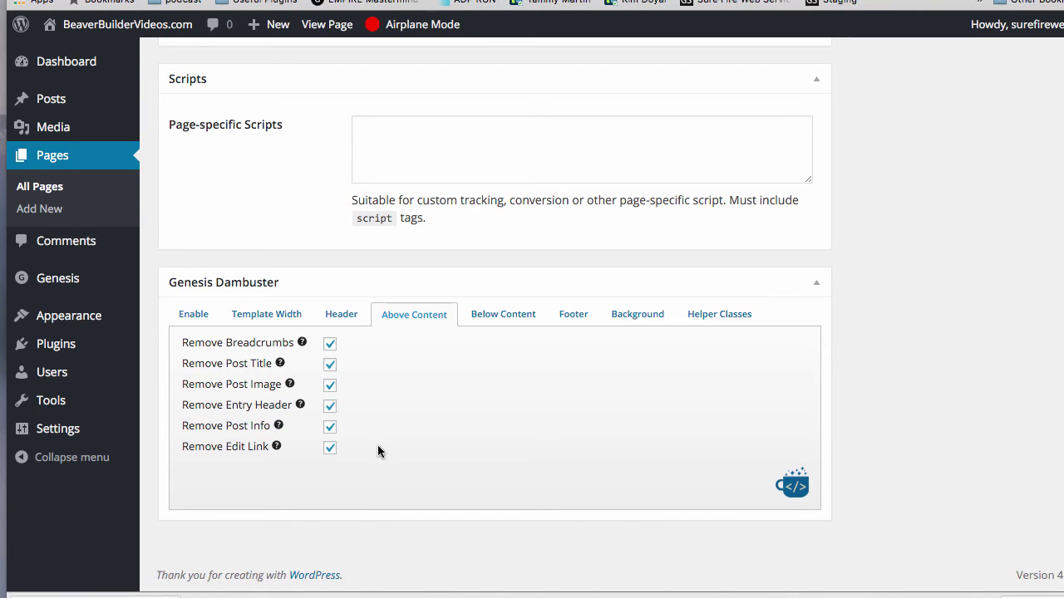
mouse_move(250, 449)
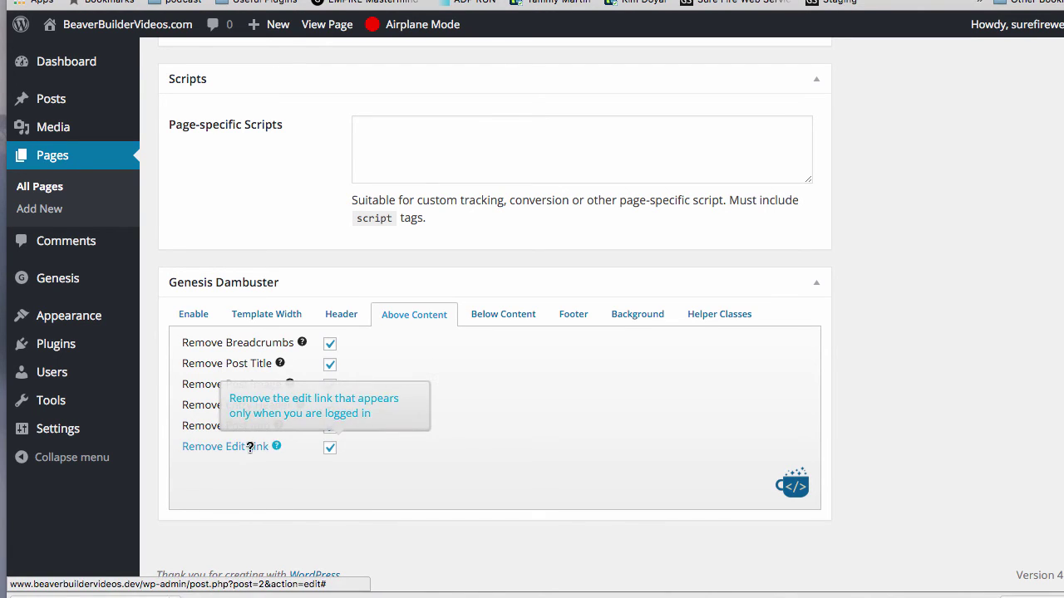
Review the Dambuster removal options for below-content elements, the footer and the background.
left_click(512, 315)
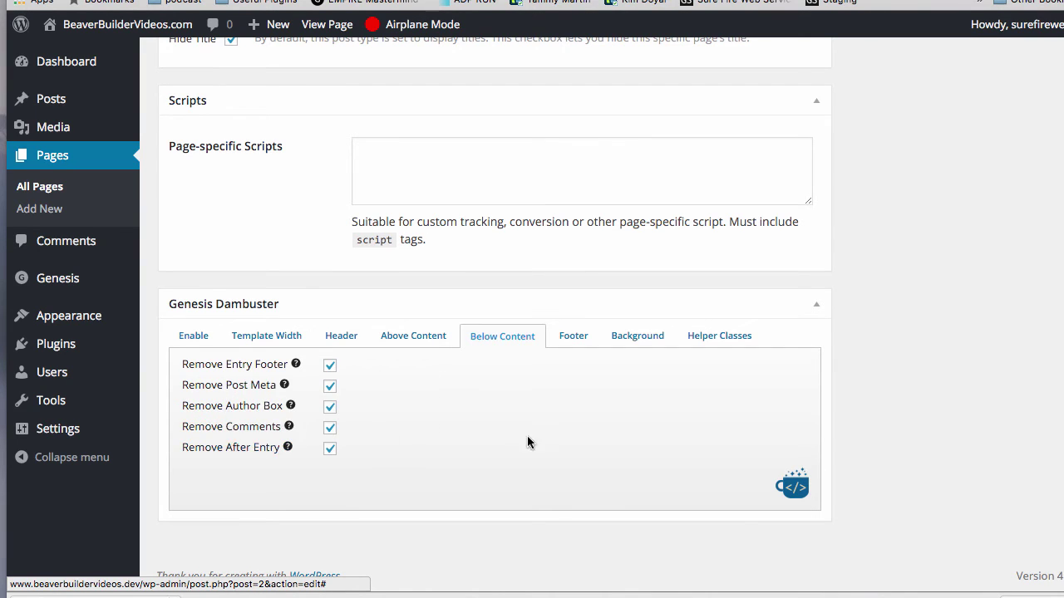
left_click(575, 336)
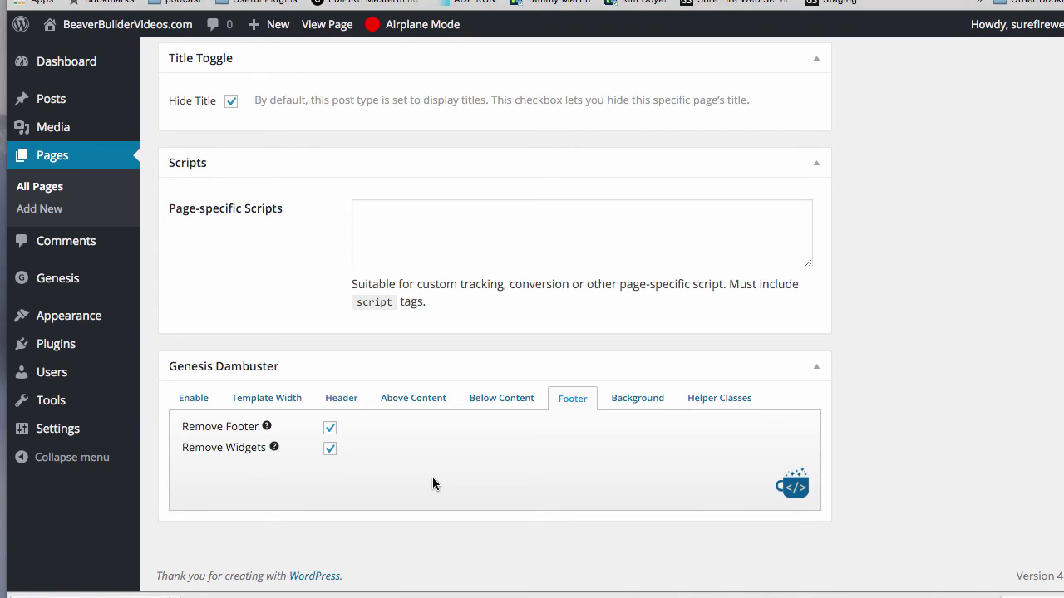
left_click(653, 400)
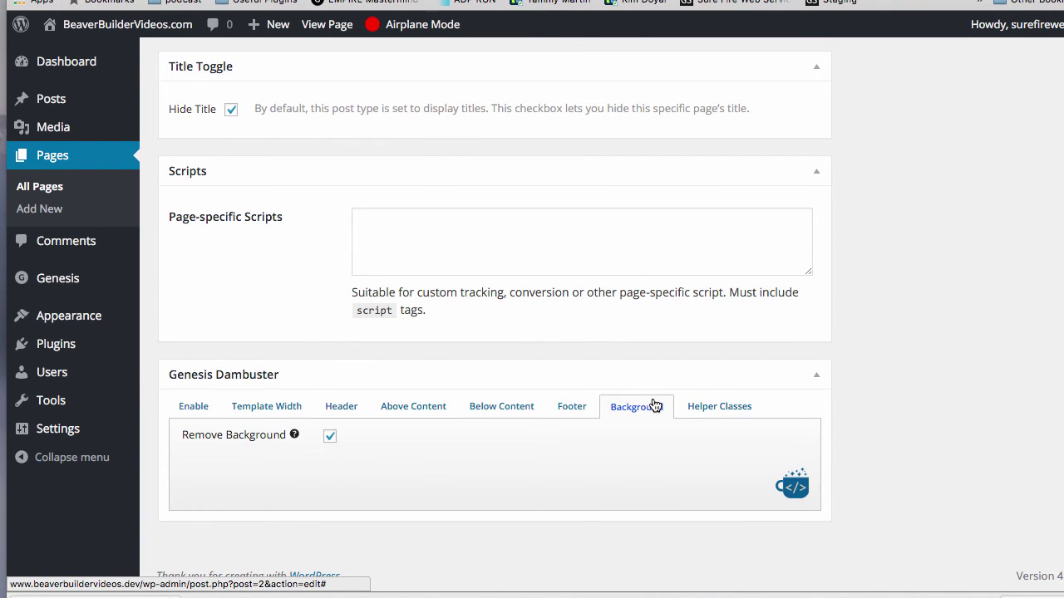
Update Sample Page and open its live version through the permalink.
scroll(908, 457, "up", 15)
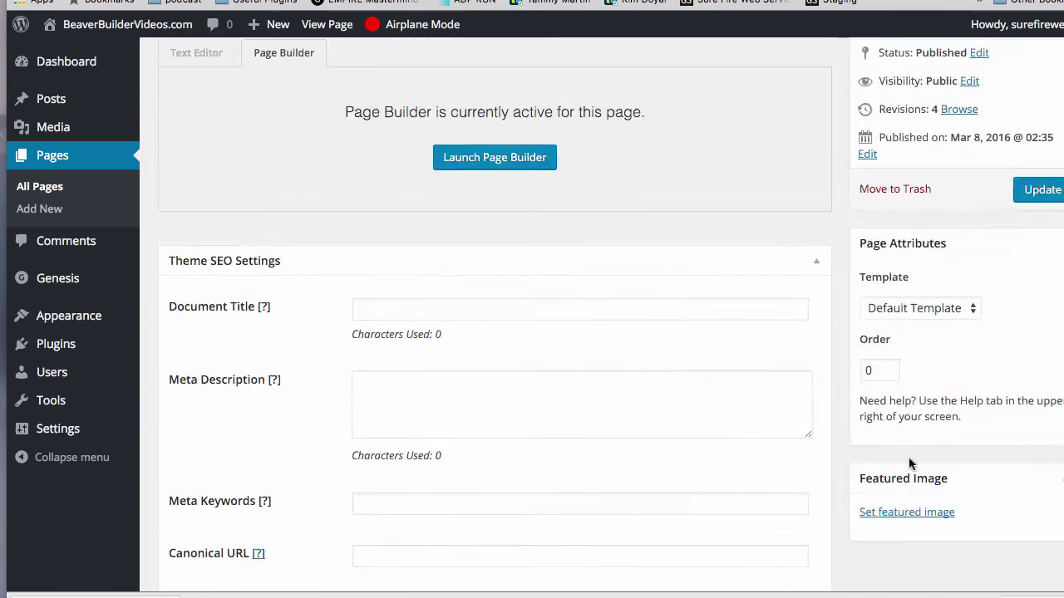
left_click(1039, 190)
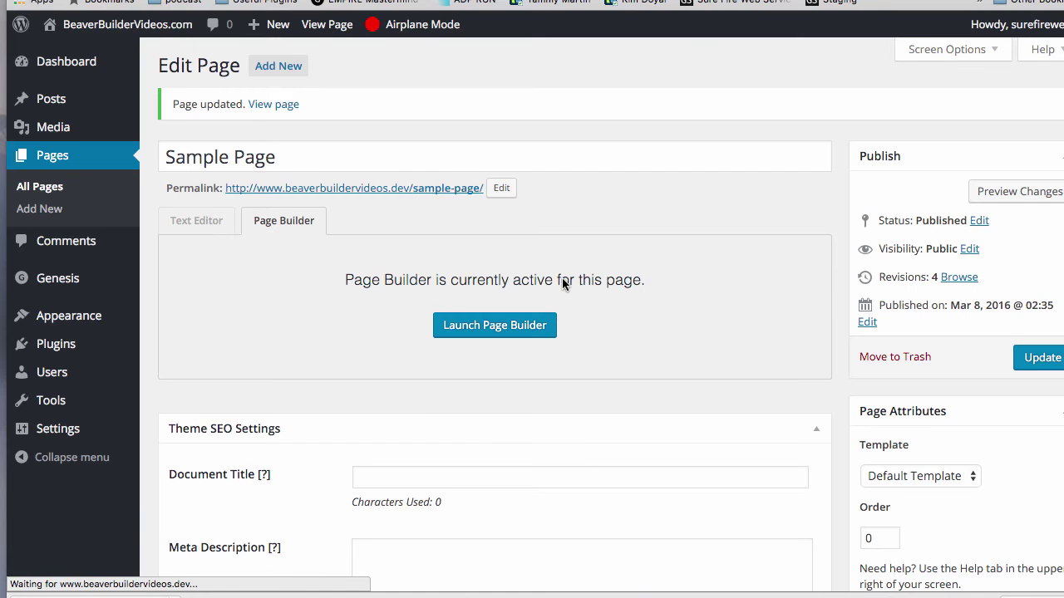
left_click(403, 193)
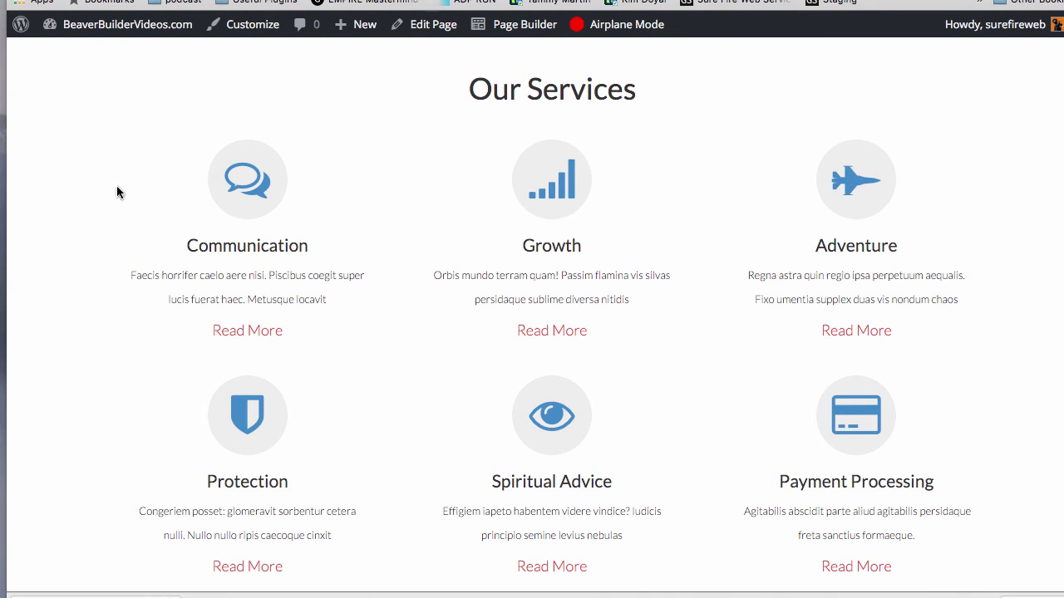
Check the live services page from its heading down to the area below "Not quite sure yet?".
scroll(408, 239, "down", 5)
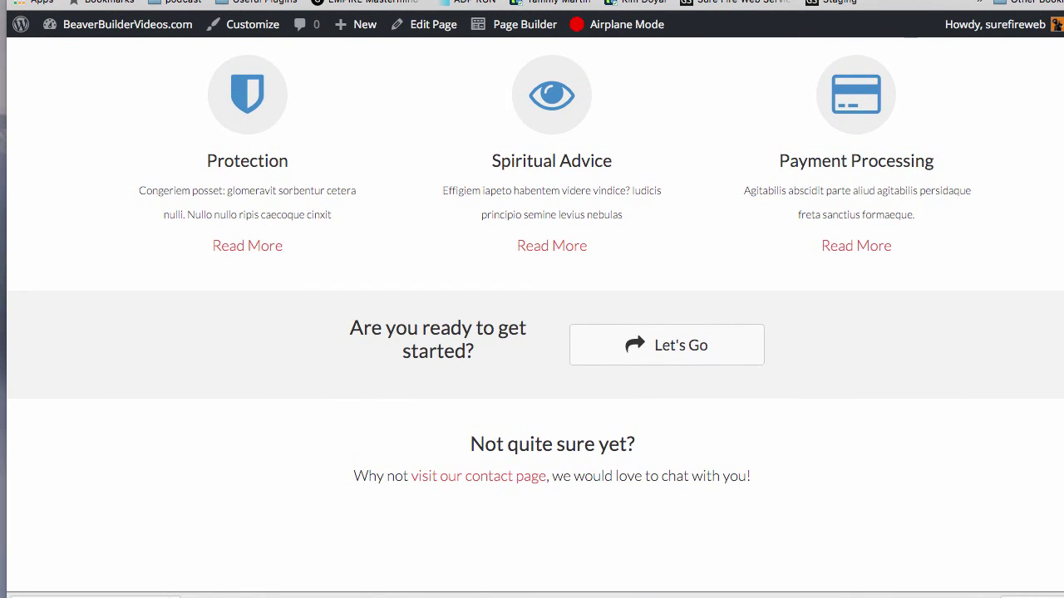
left_click_drag(1063, 597, 1030, 597)
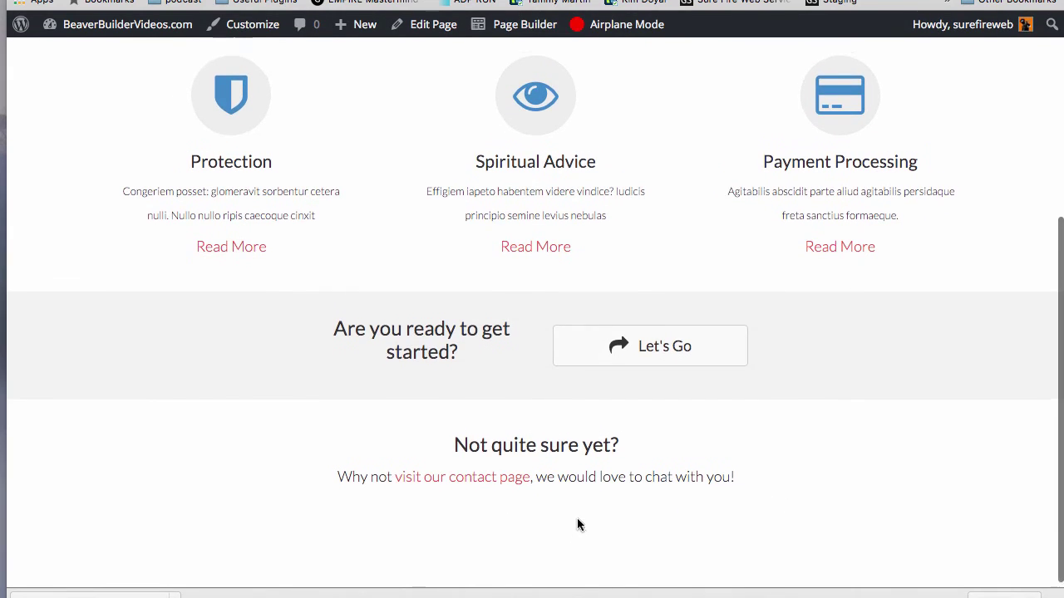
scroll(557, 432, "up", 5)
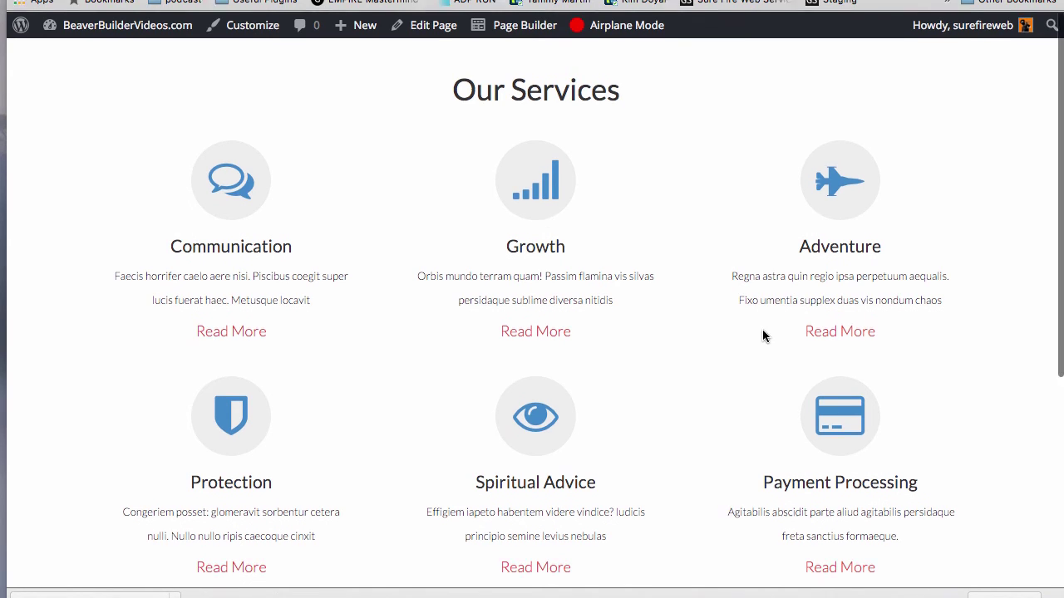
In Page Builder, replace the existing layout with the Associates home page template and publish the changes.
left_click(504, 30)
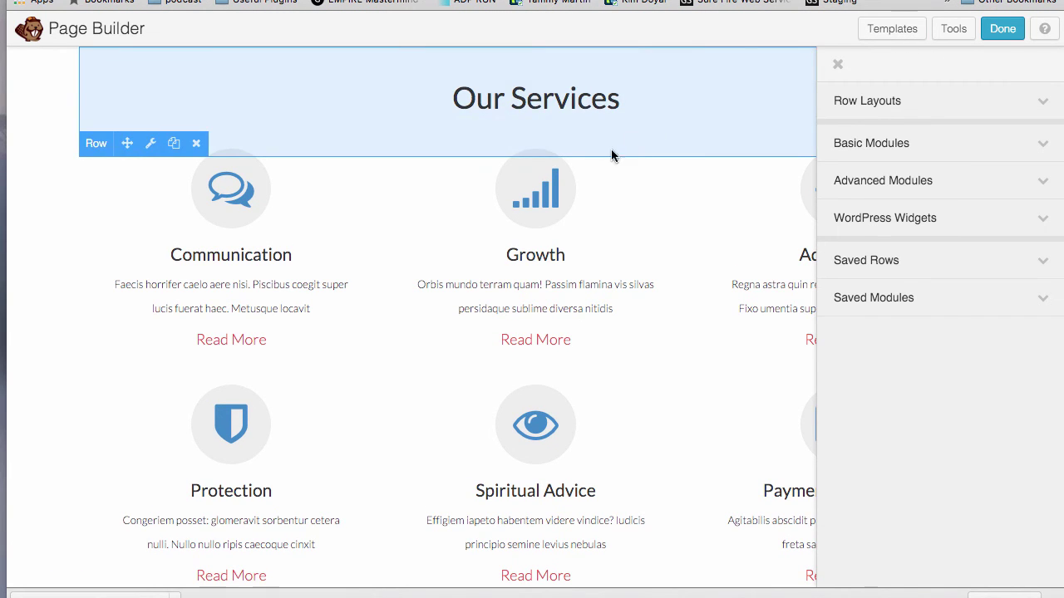
left_click(892, 29)
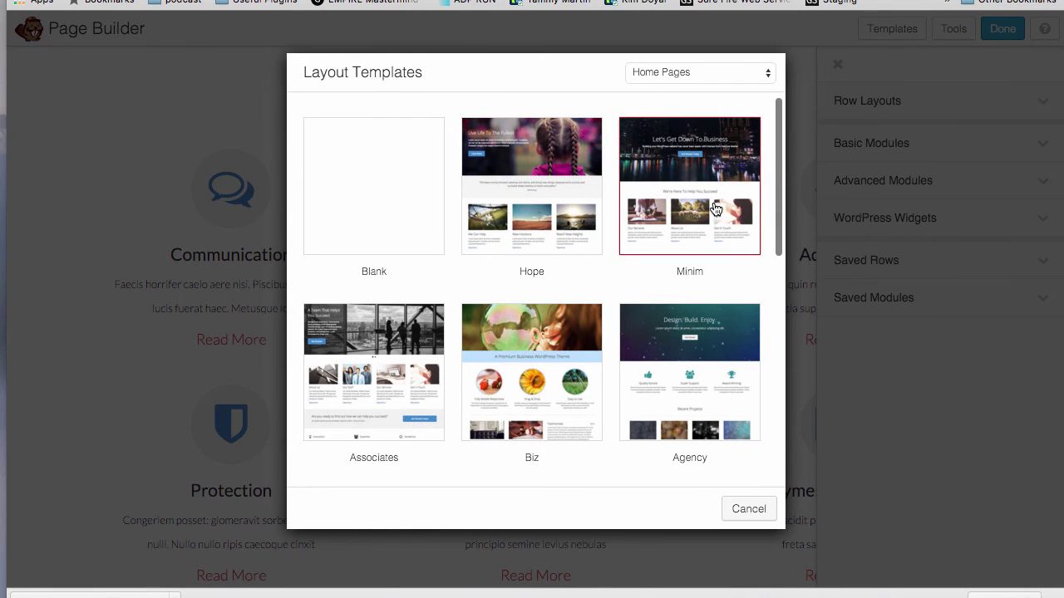
left_click(344, 358)
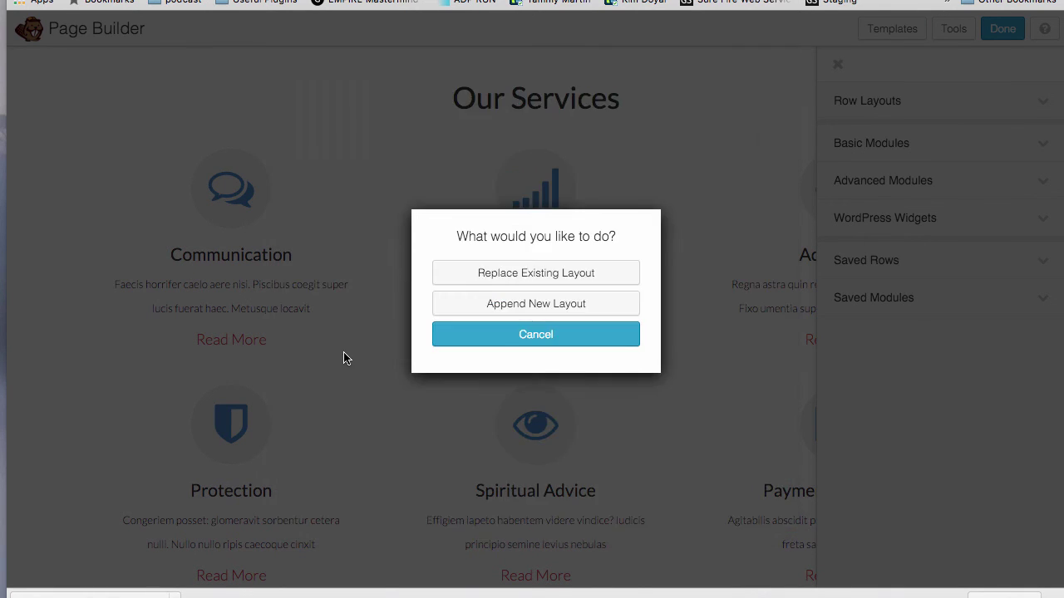
left_click(555, 274)
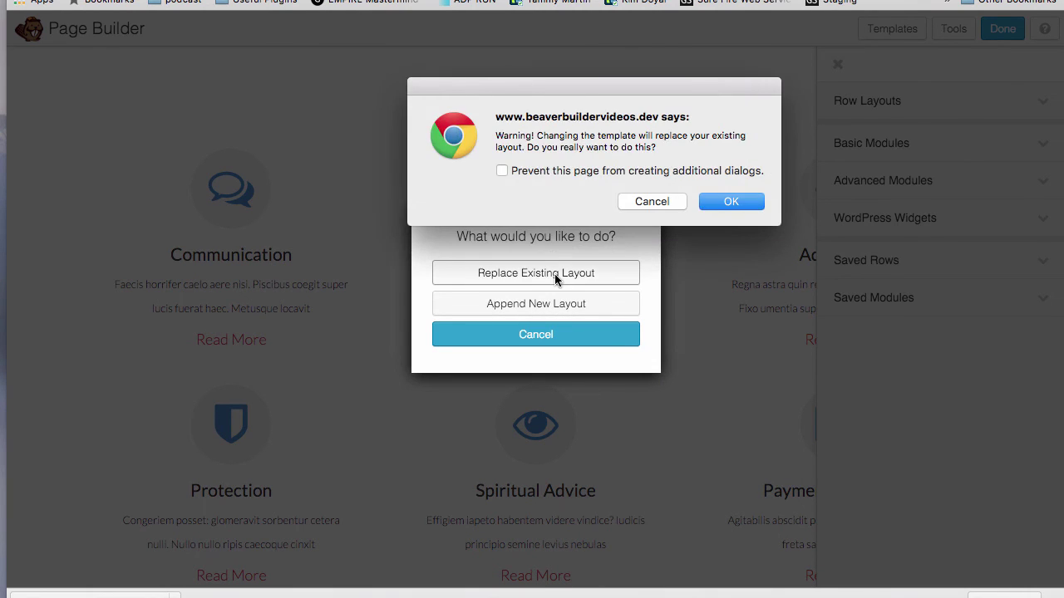
left_click(729, 202)
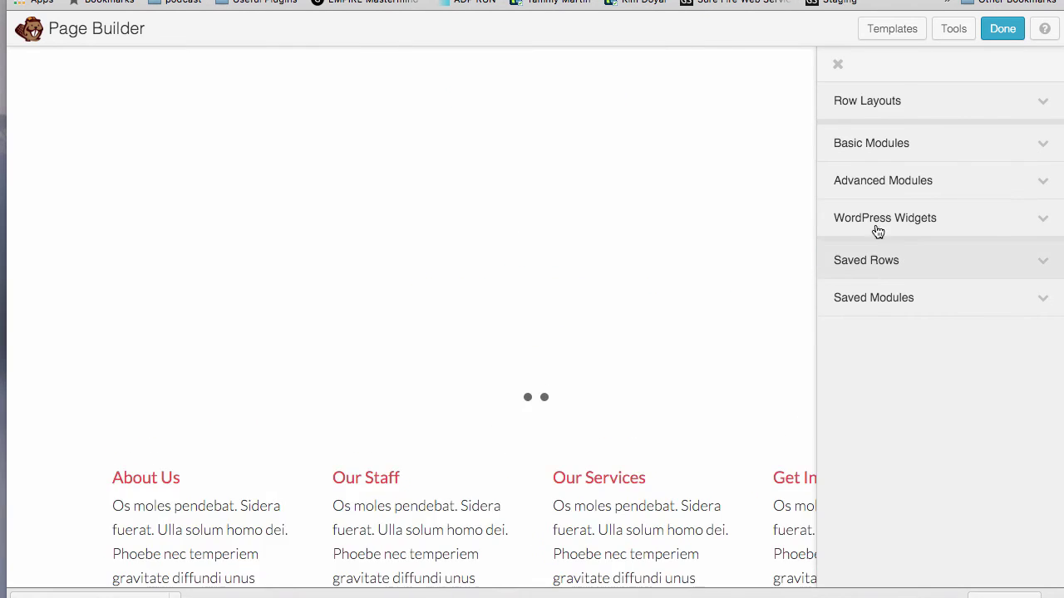
left_click(1003, 29)
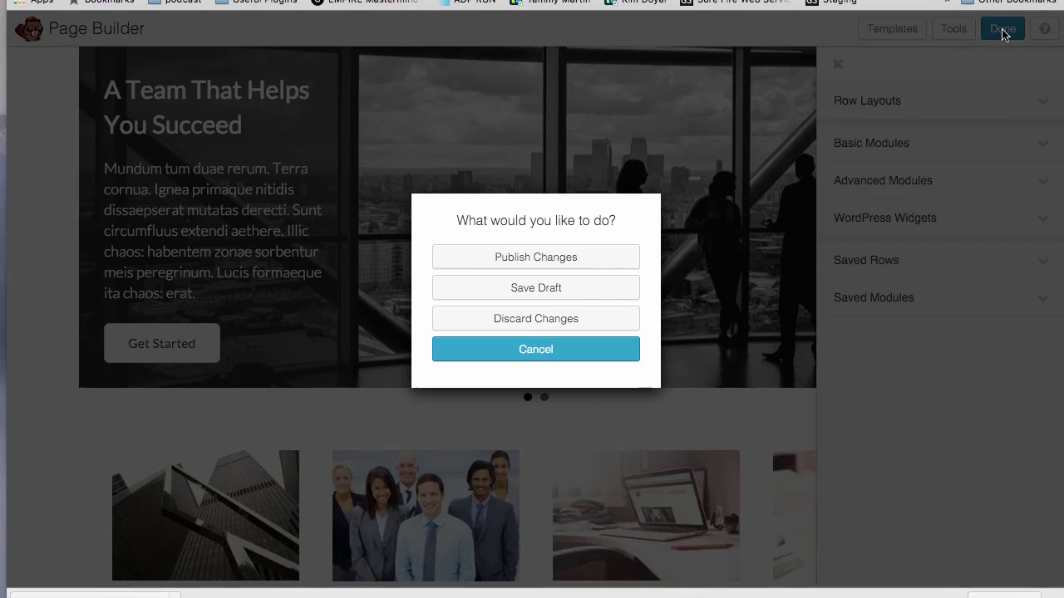
left_click(532, 258)
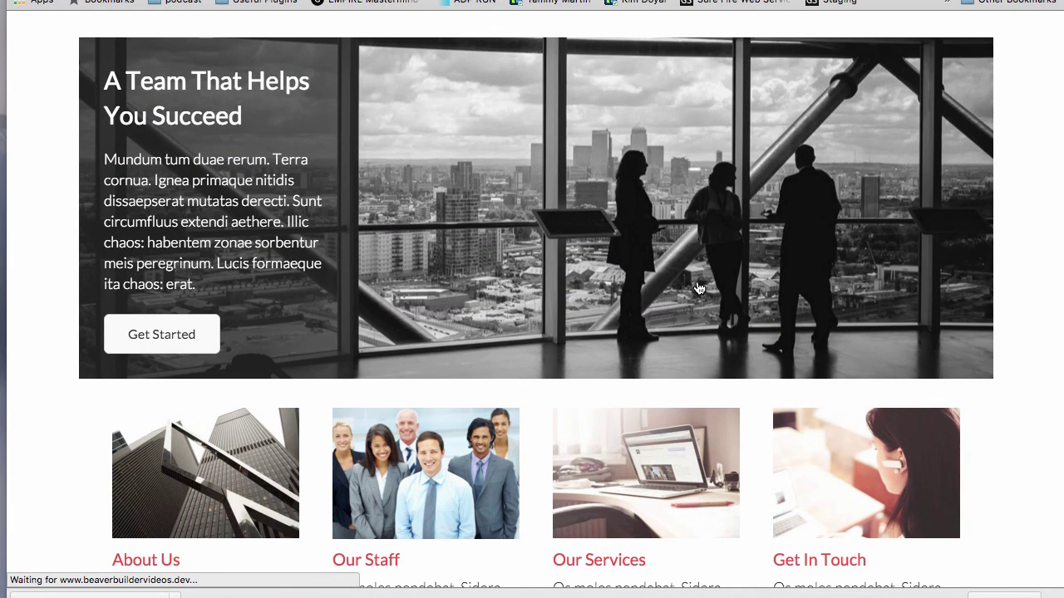
Look through the published Associates layout down to the map and contact section and return to the hero image.
scroll(703, 299, "down", 5)
scroll(698, 287, "down", 9)
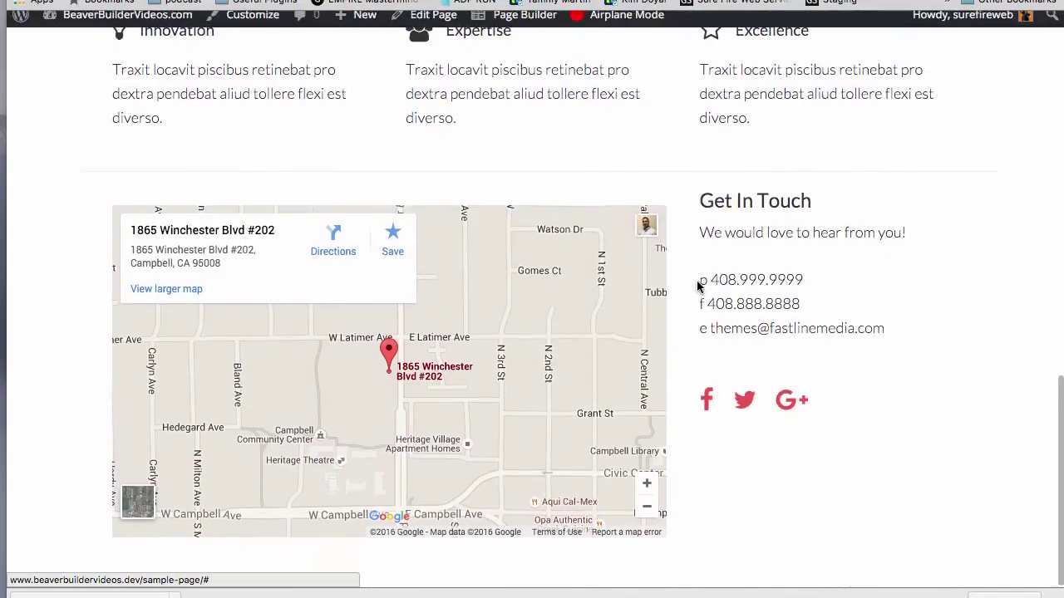
scroll(698, 304, "up", 15)
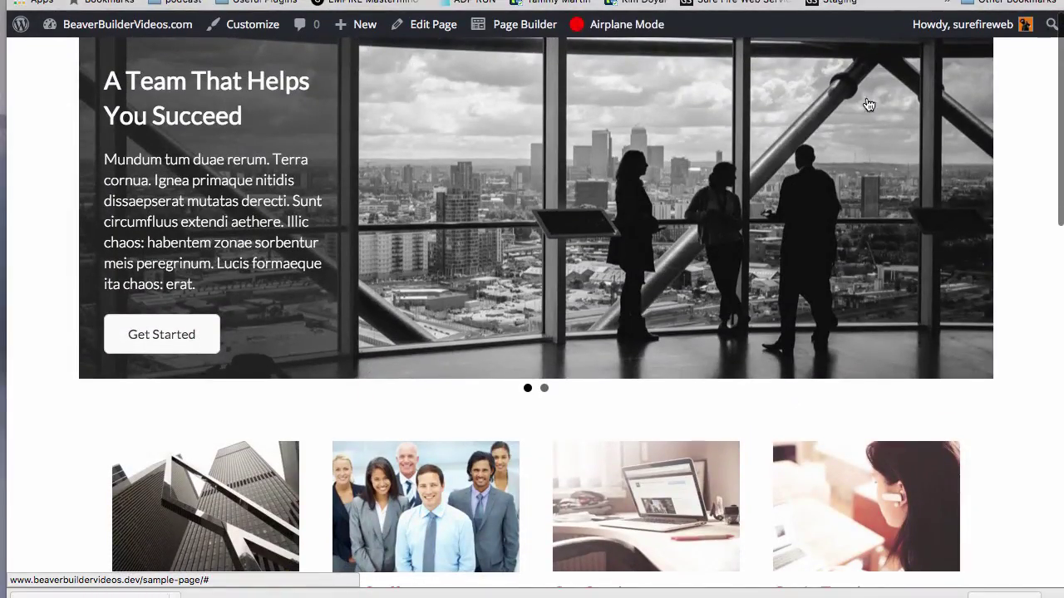
In Page Builder, set both the width and content width of the hero slider row to Full Width and save the row settings.
left_click(532, 25)
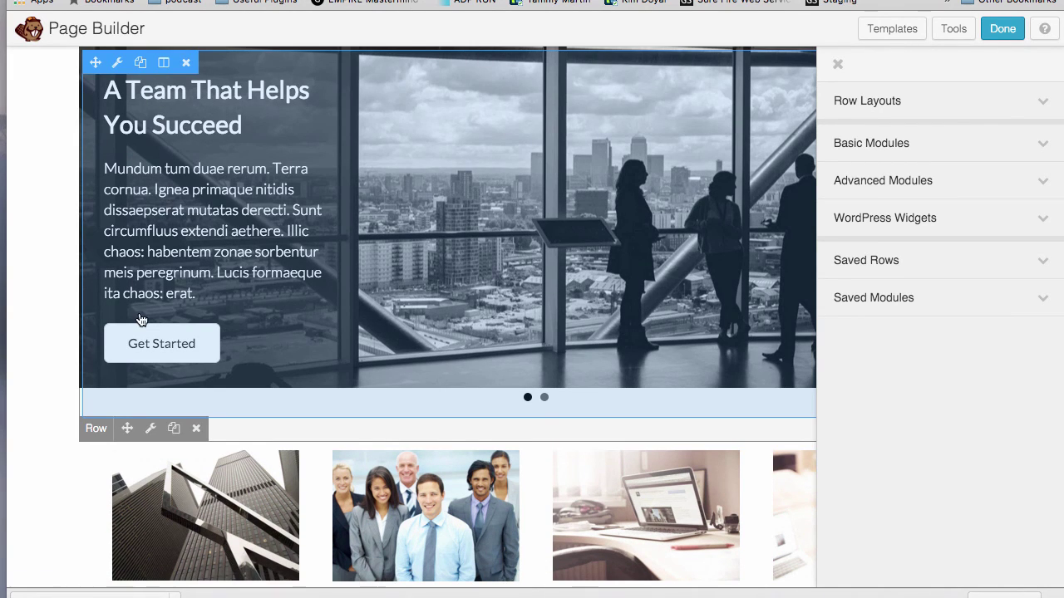
left_click(148, 429)
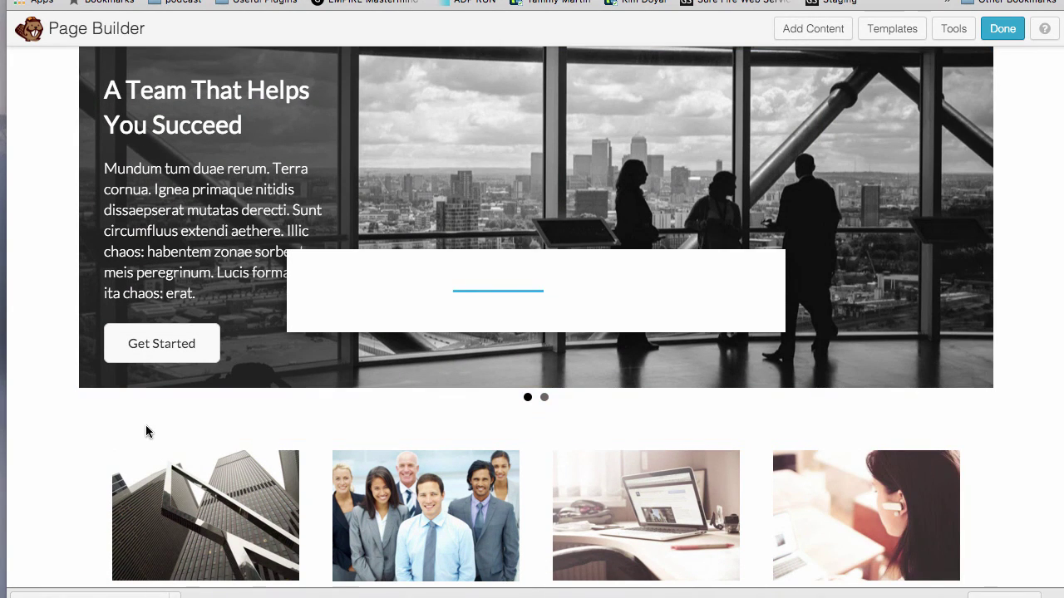
left_click(526, 175)
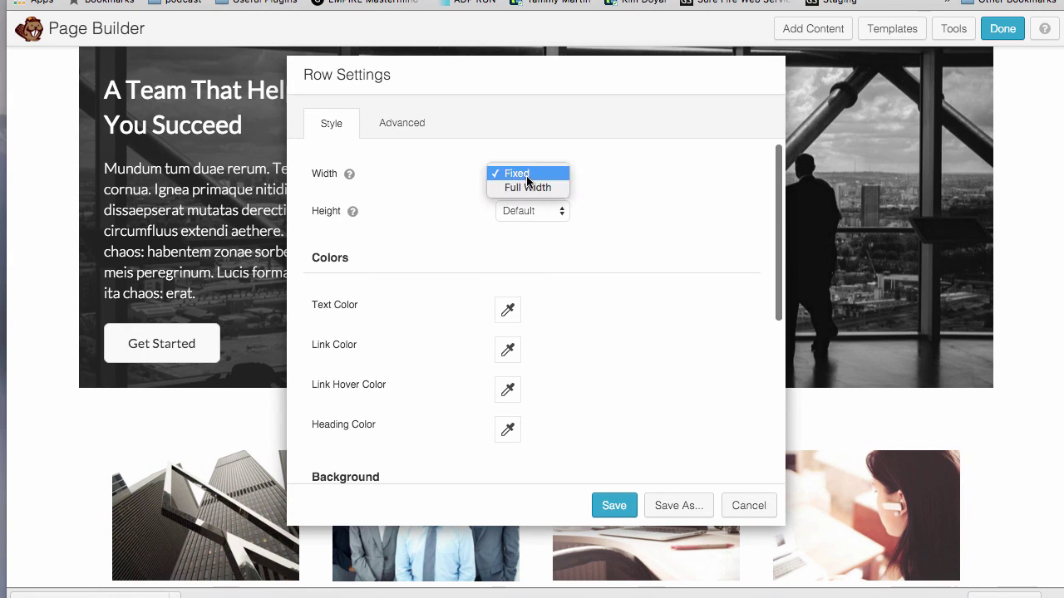
left_click(527, 188)
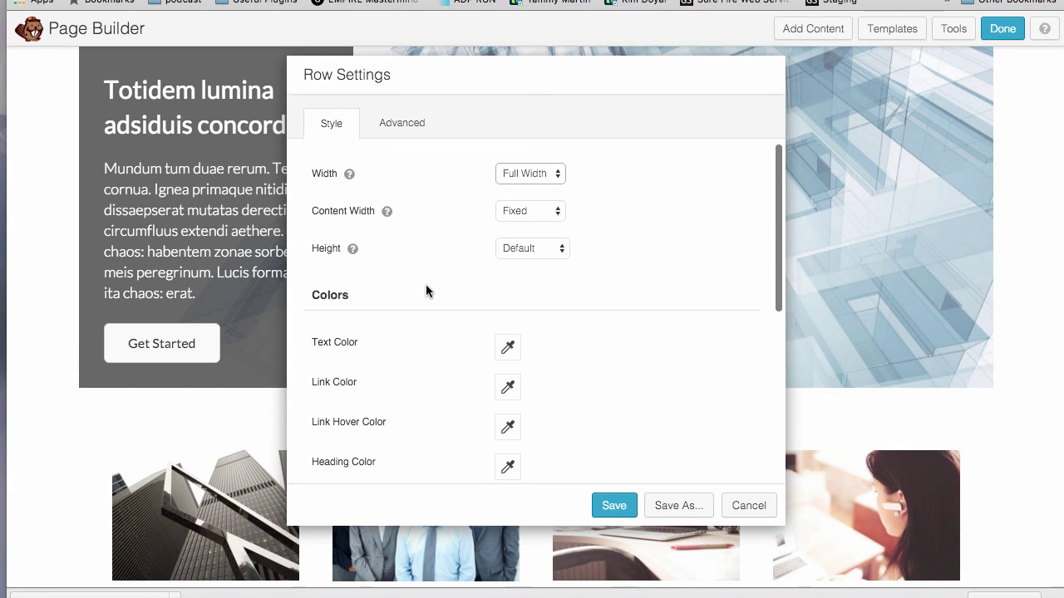
left_click(540, 214)
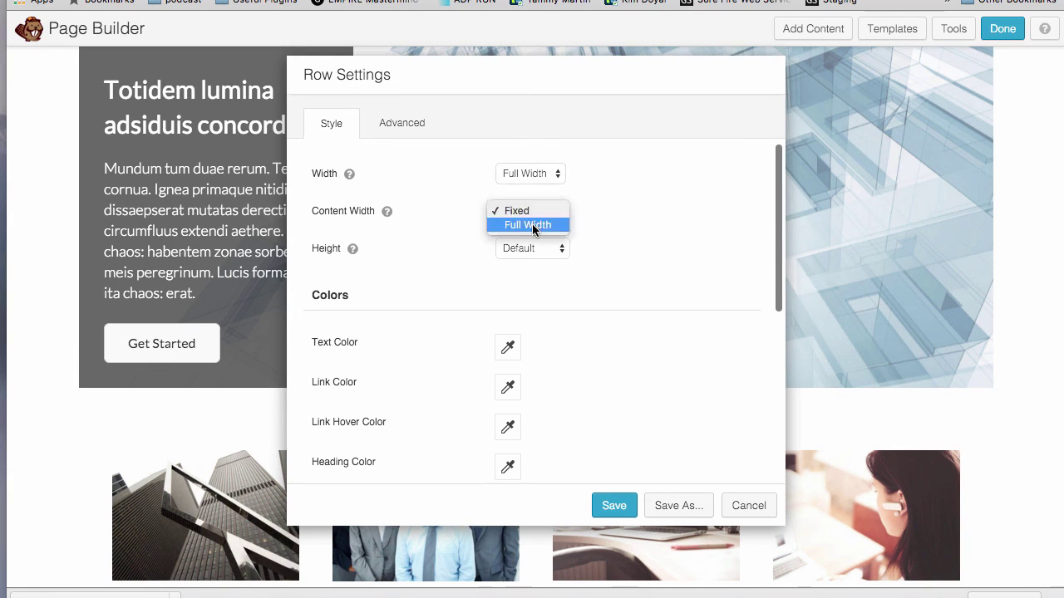
left_click(532, 226)
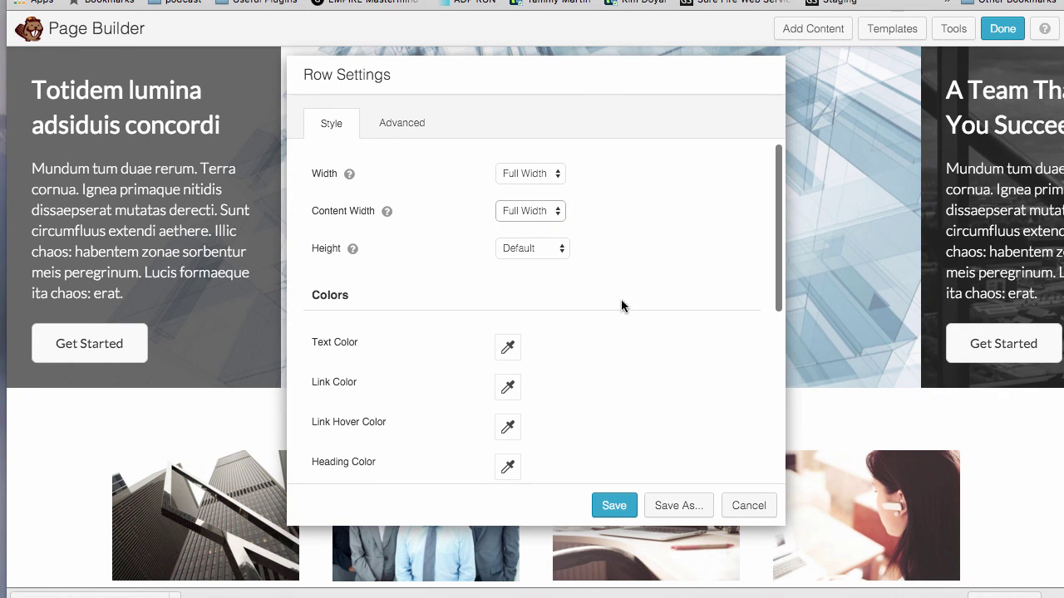
left_click(613, 505)
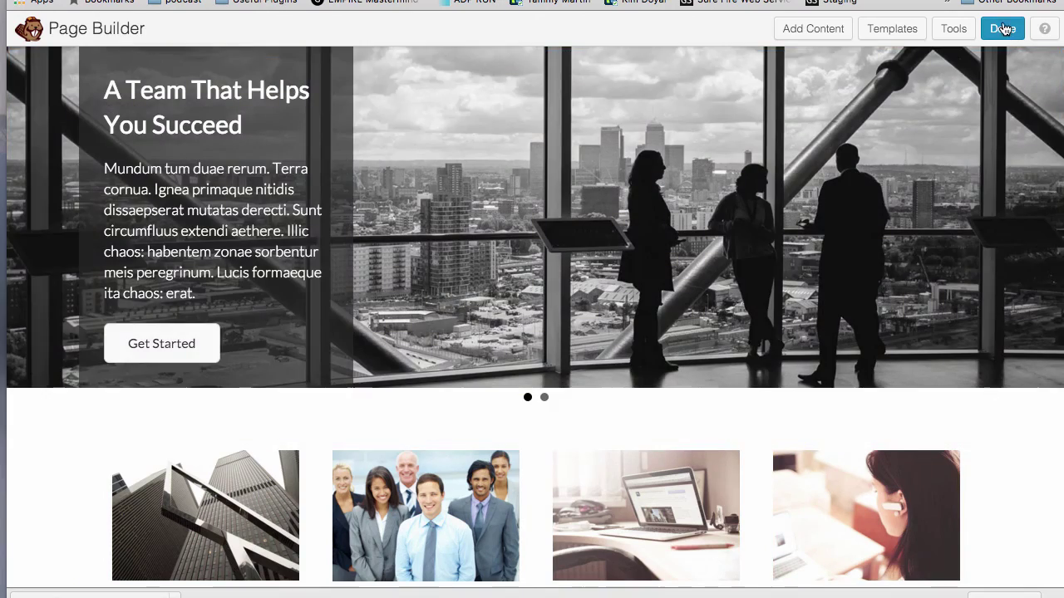
Finish editing, publish the layout changes and check the hero slider on the live page.
left_click(1002, 28)
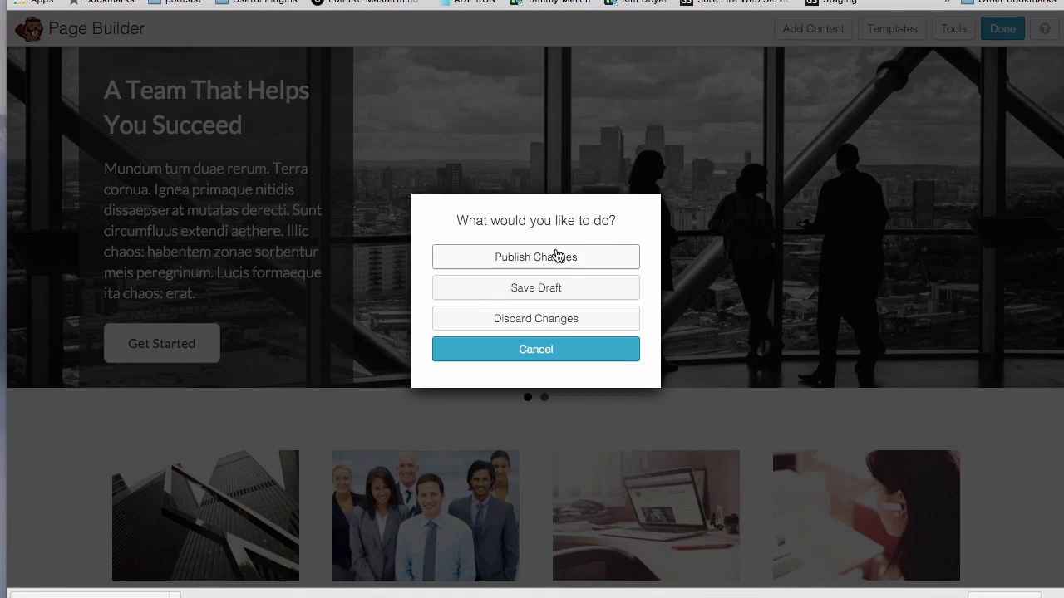
left_click(557, 251)
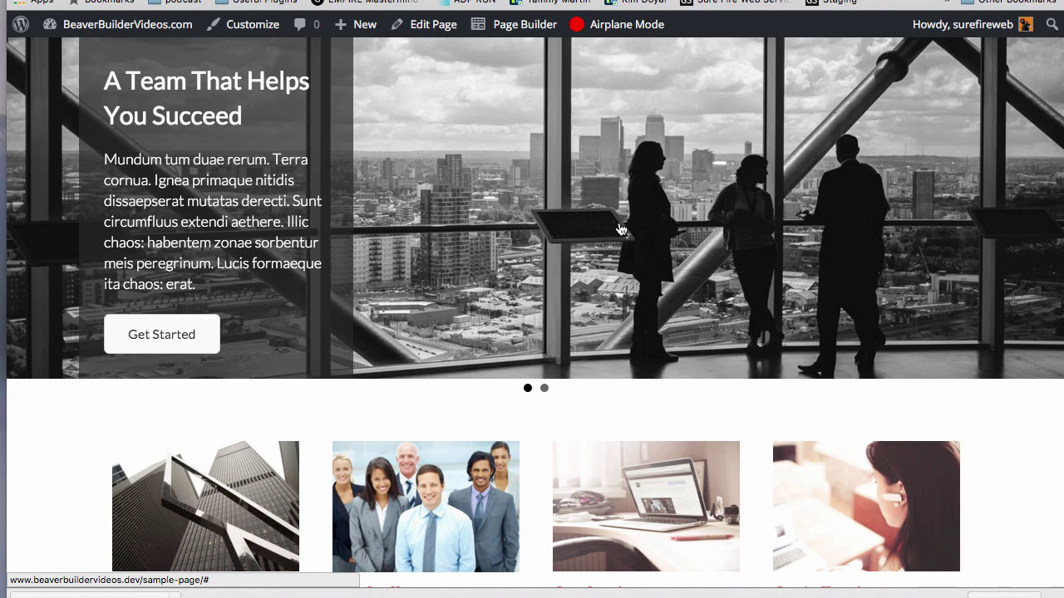
scroll(559, 250, "down", 1)
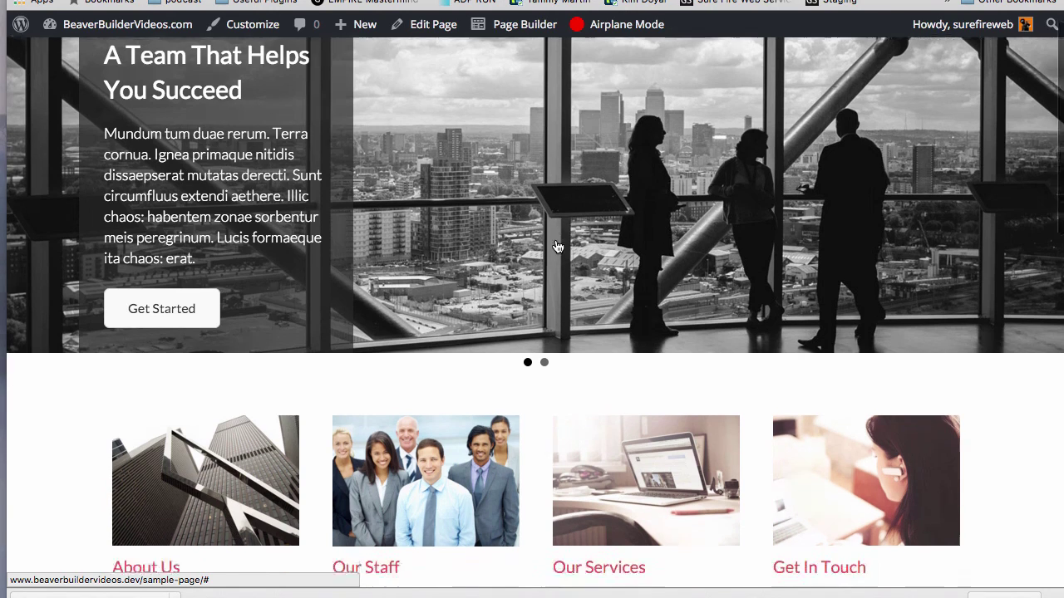
scroll(557, 246, "up", 1)
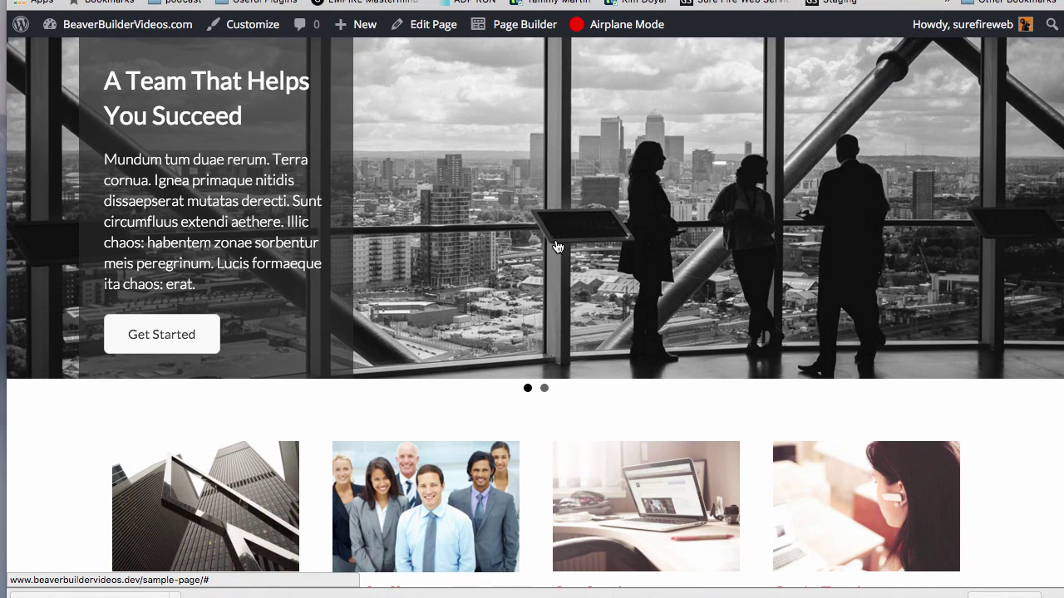